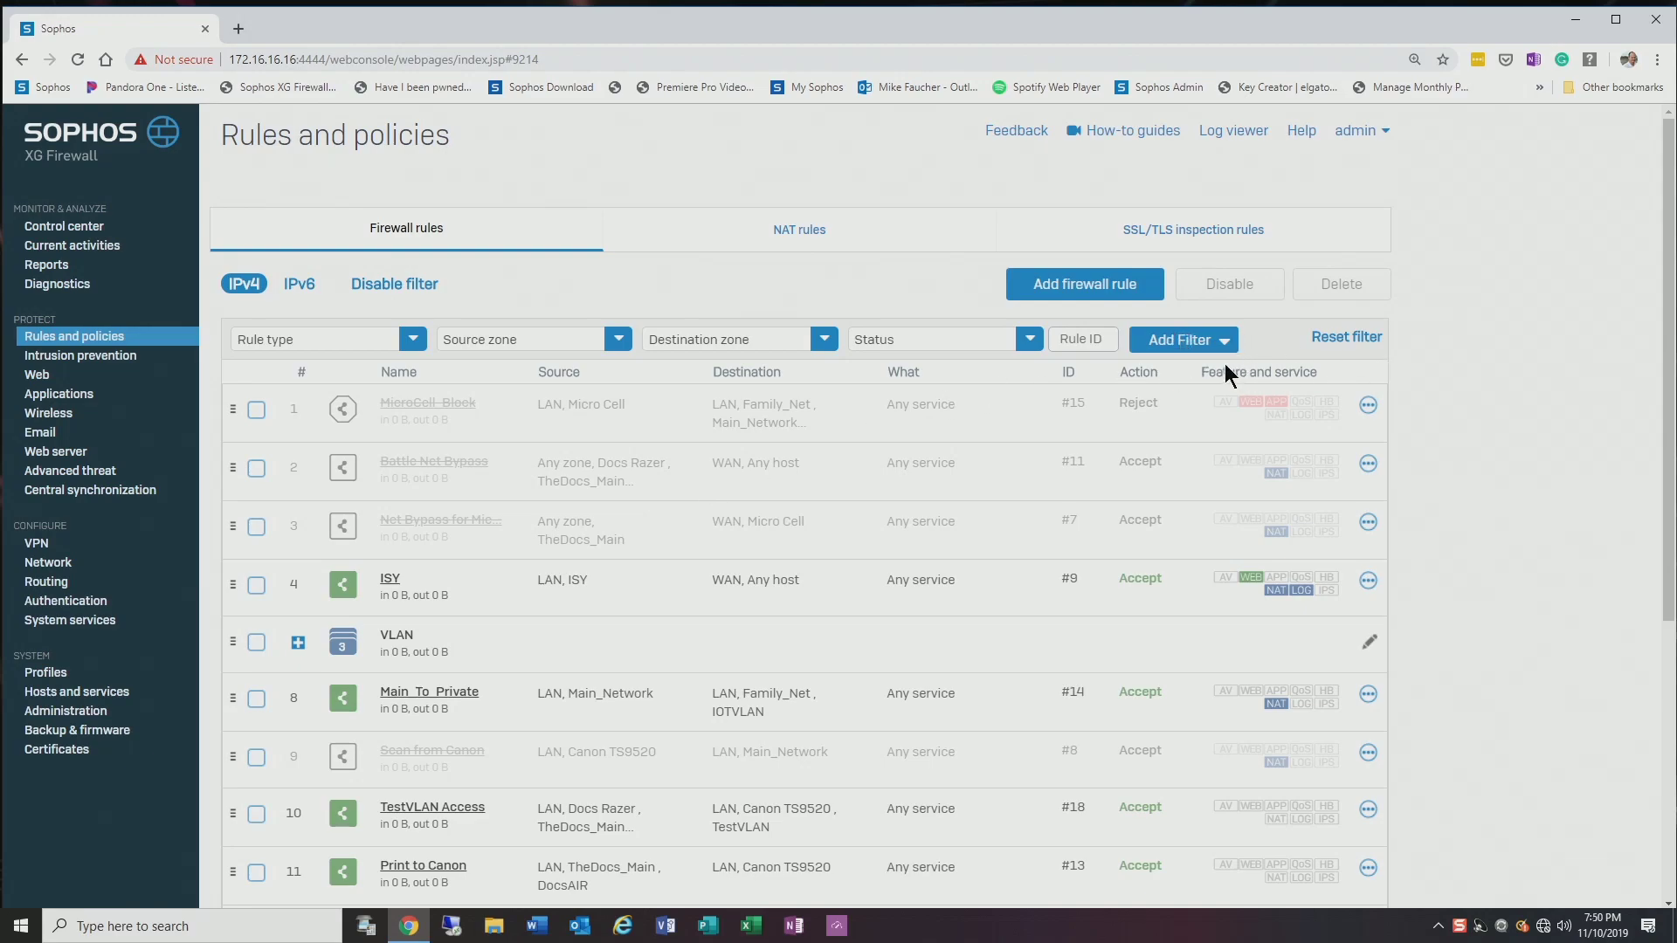
click(1193, 343)
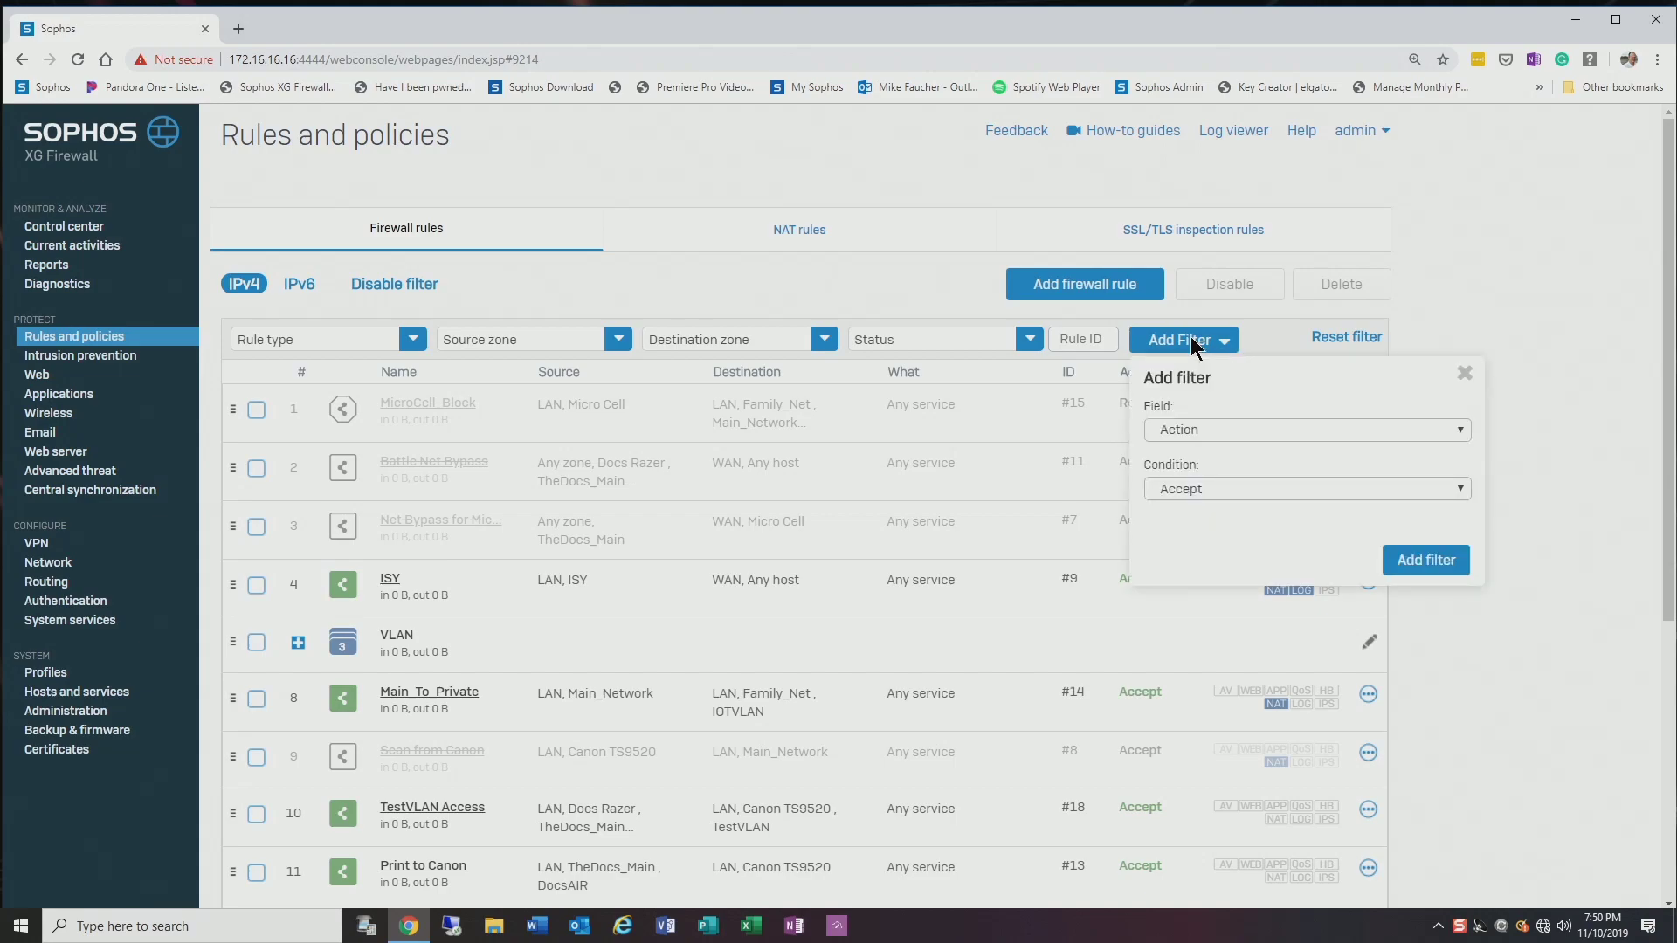
click(1239, 428)
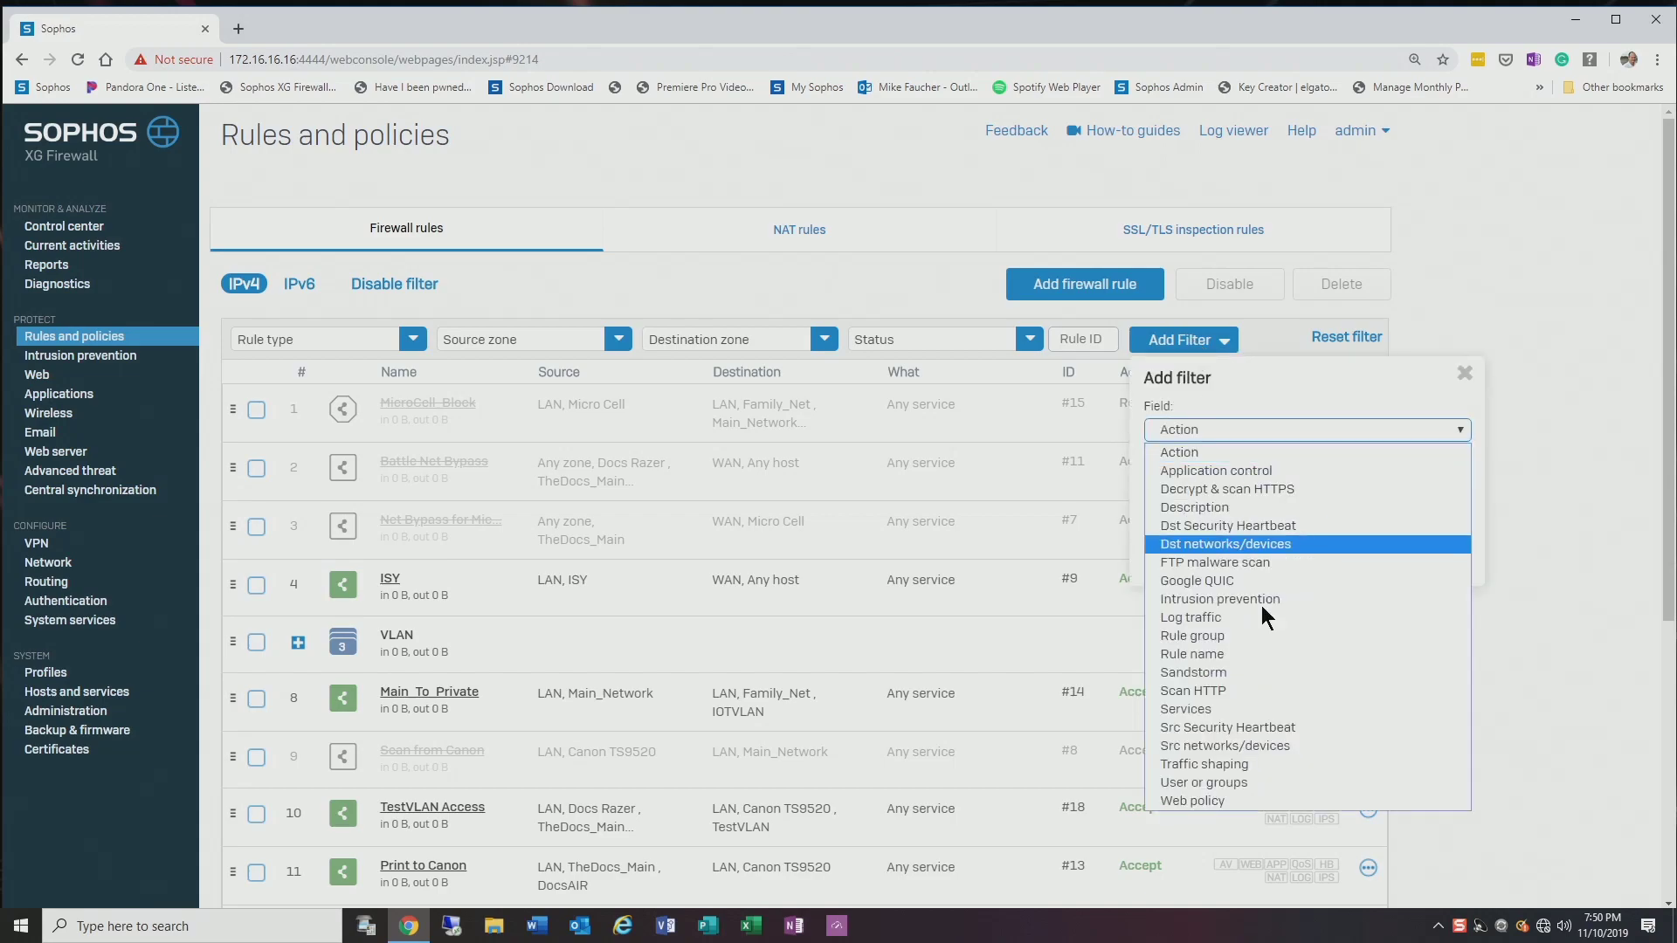
click(1242, 798)
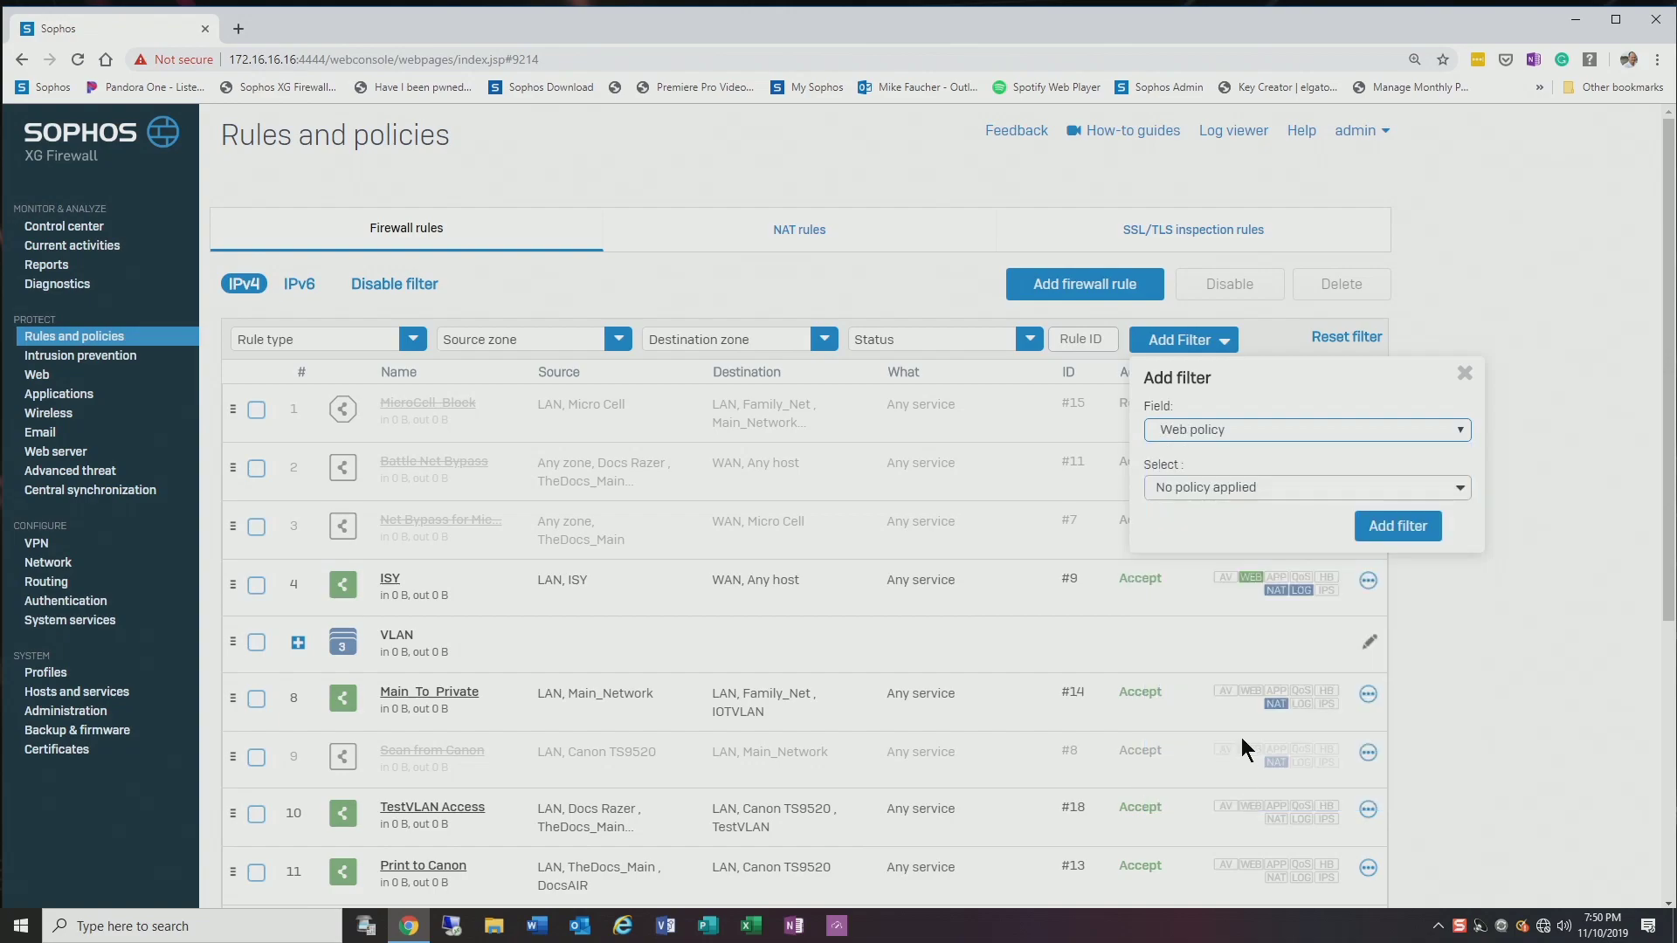
click(1218, 488)
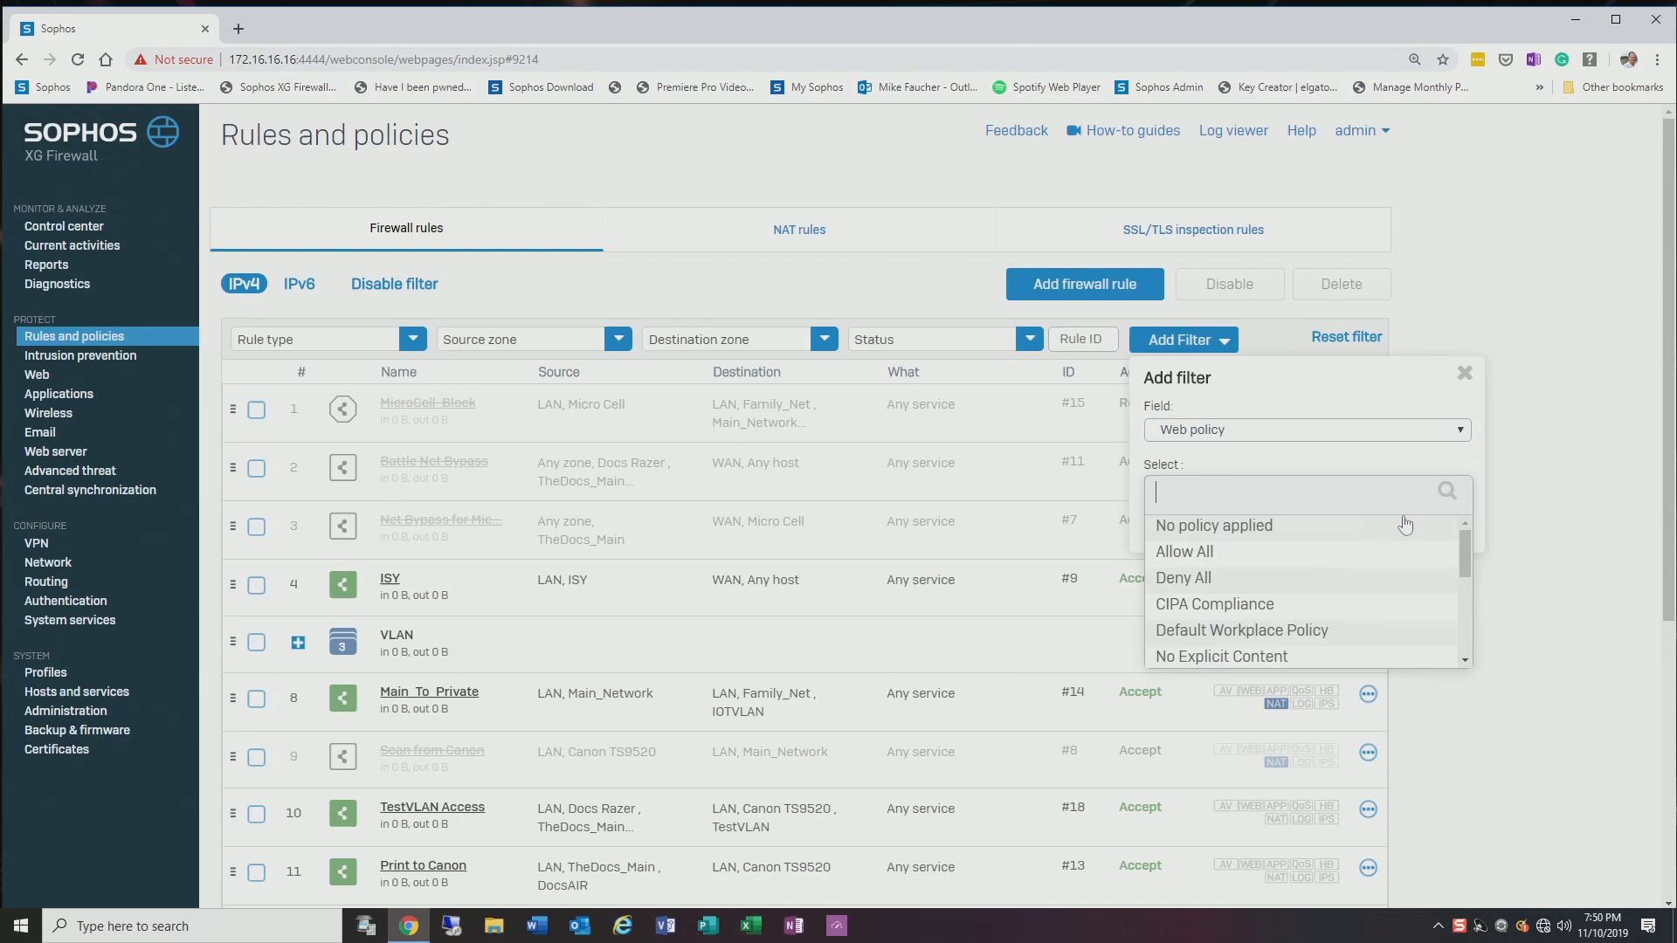
drag(1468, 556, 1469, 620)
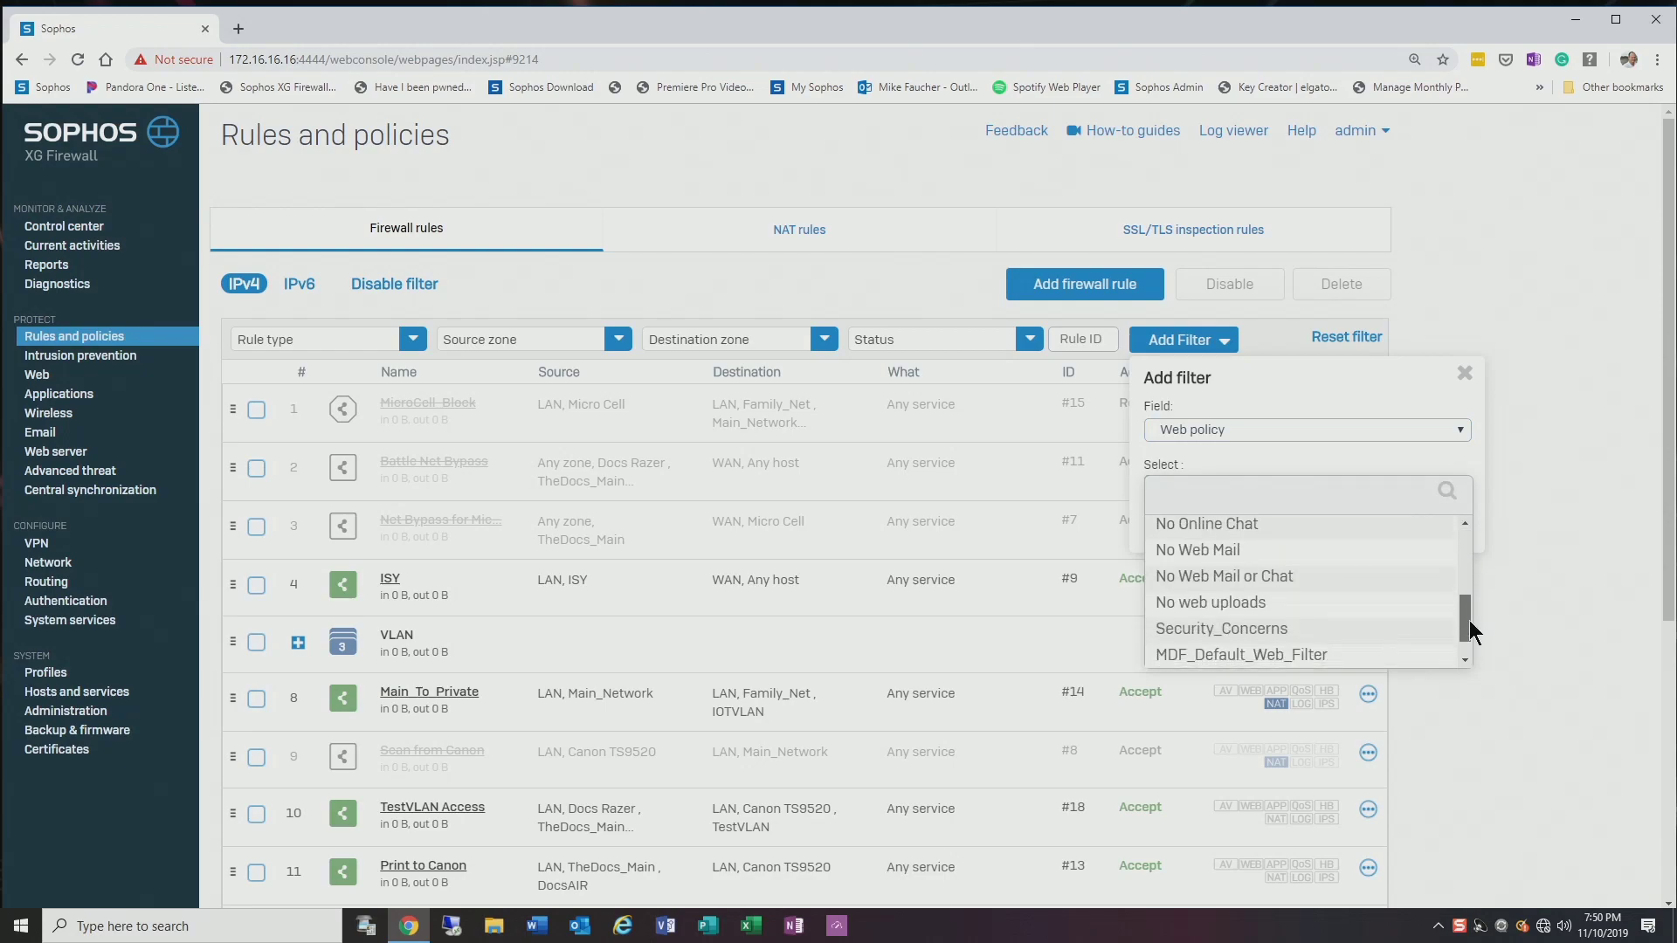
click(1203, 631)
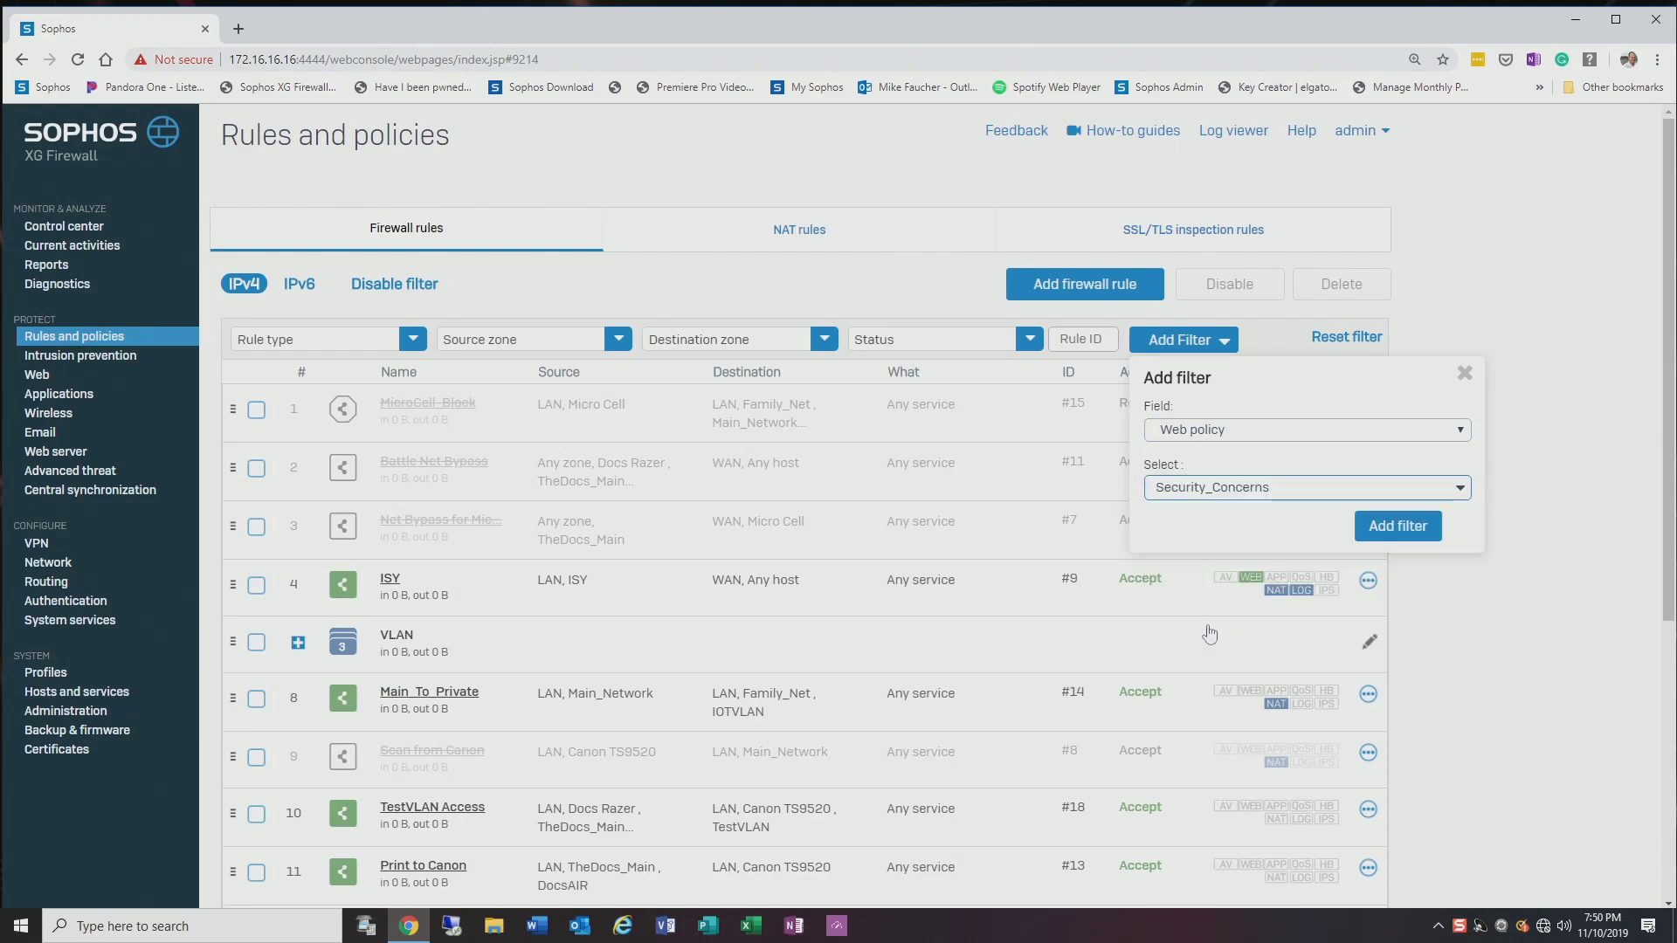
click(1398, 526)
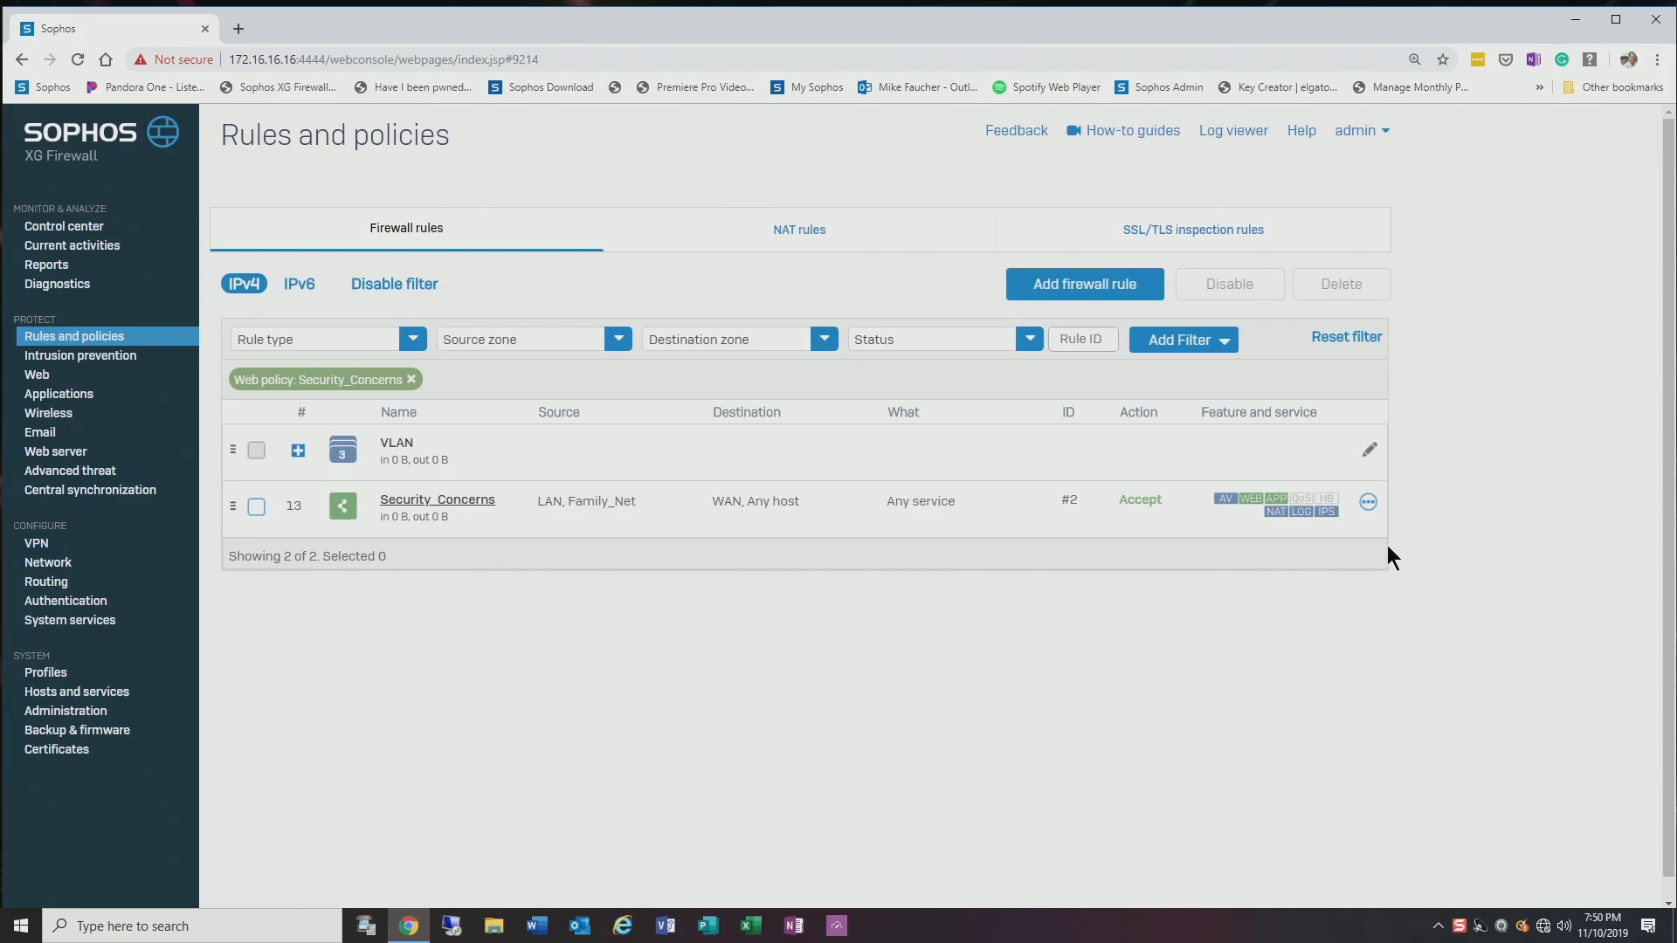
key(ctrl+minus)
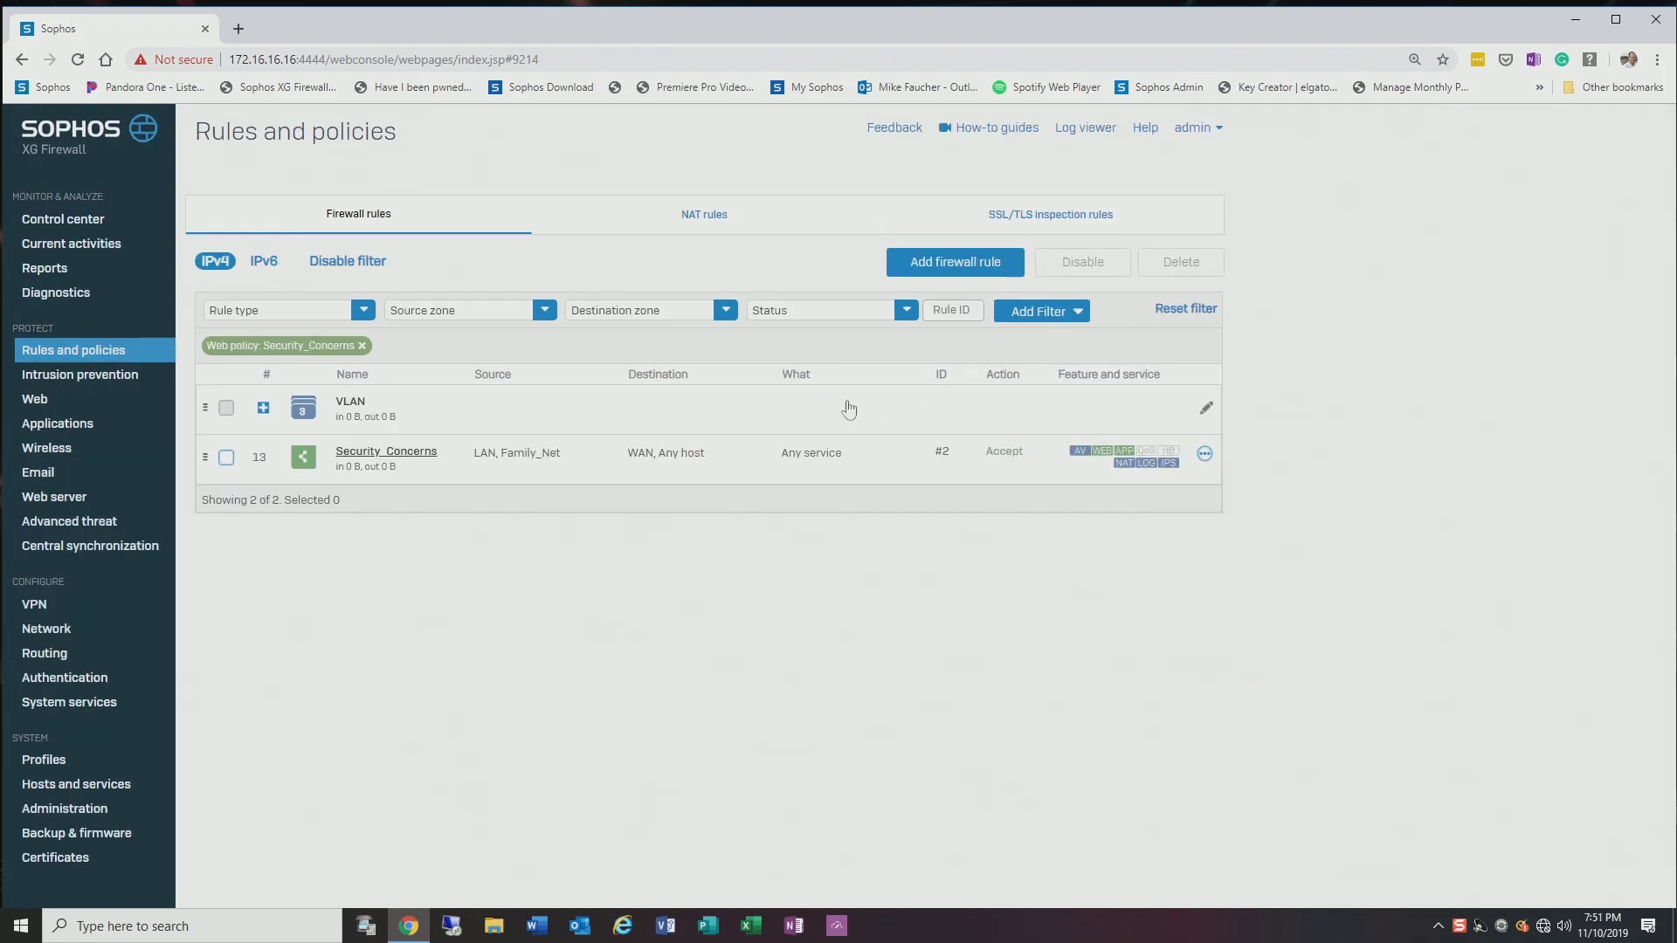
Clear the Security_Concerns filter and tick the TestVLAN Access, Print to Canon and Streaming_Bypass rules
click(361, 345)
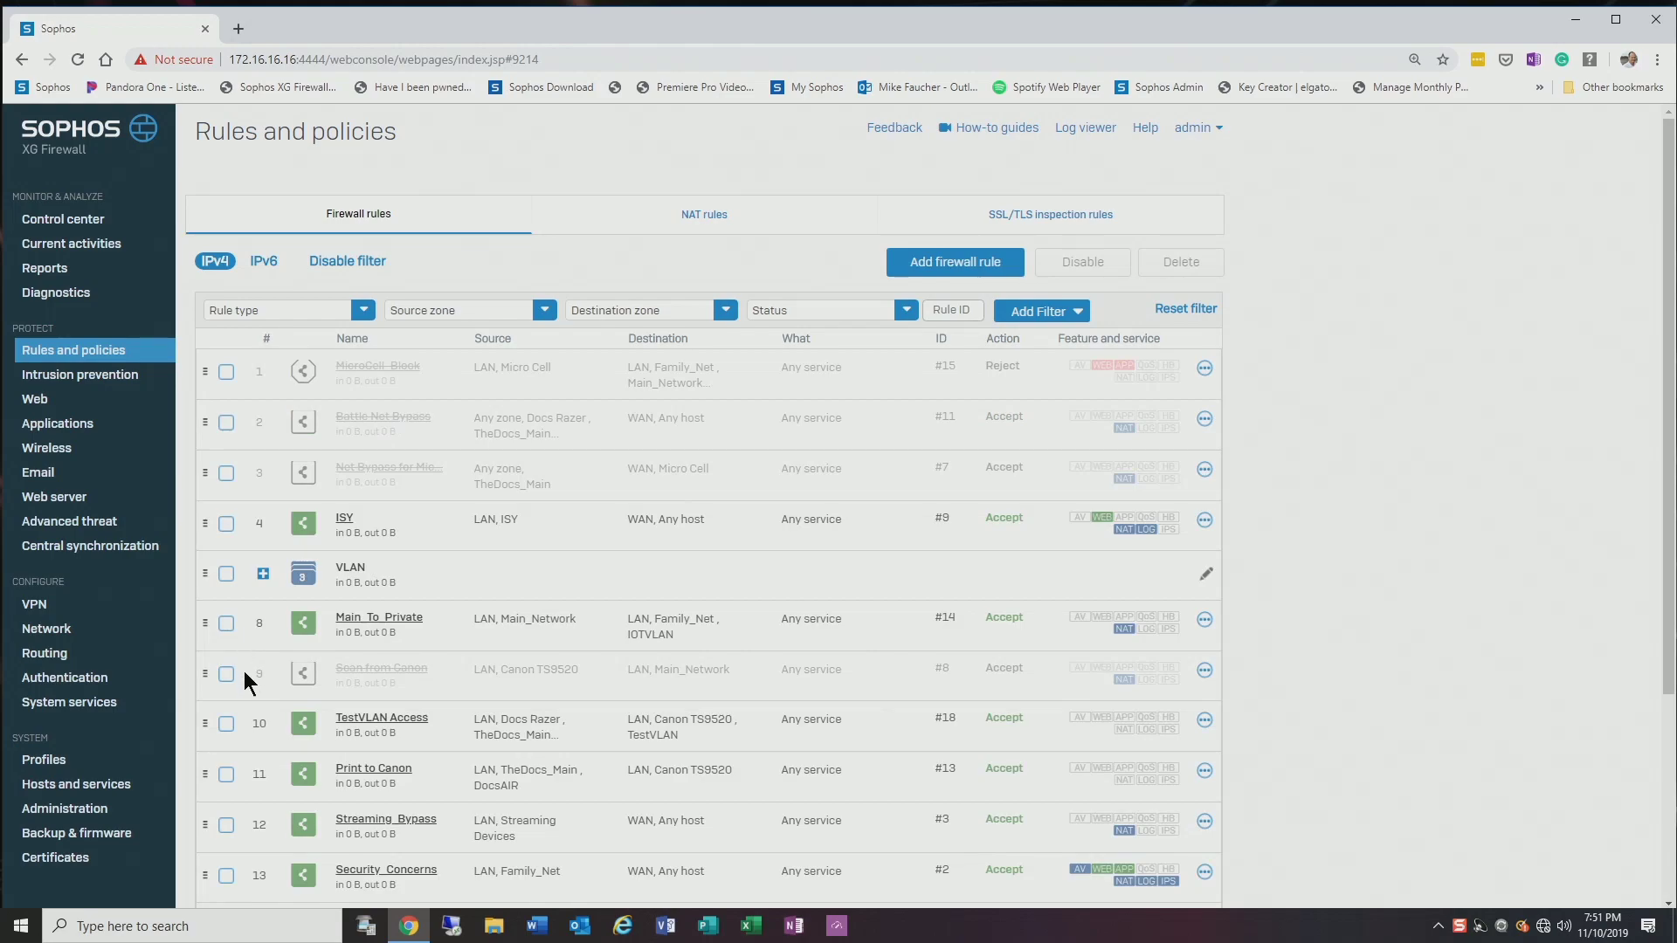
click(226, 724)
click(226, 775)
click(226, 826)
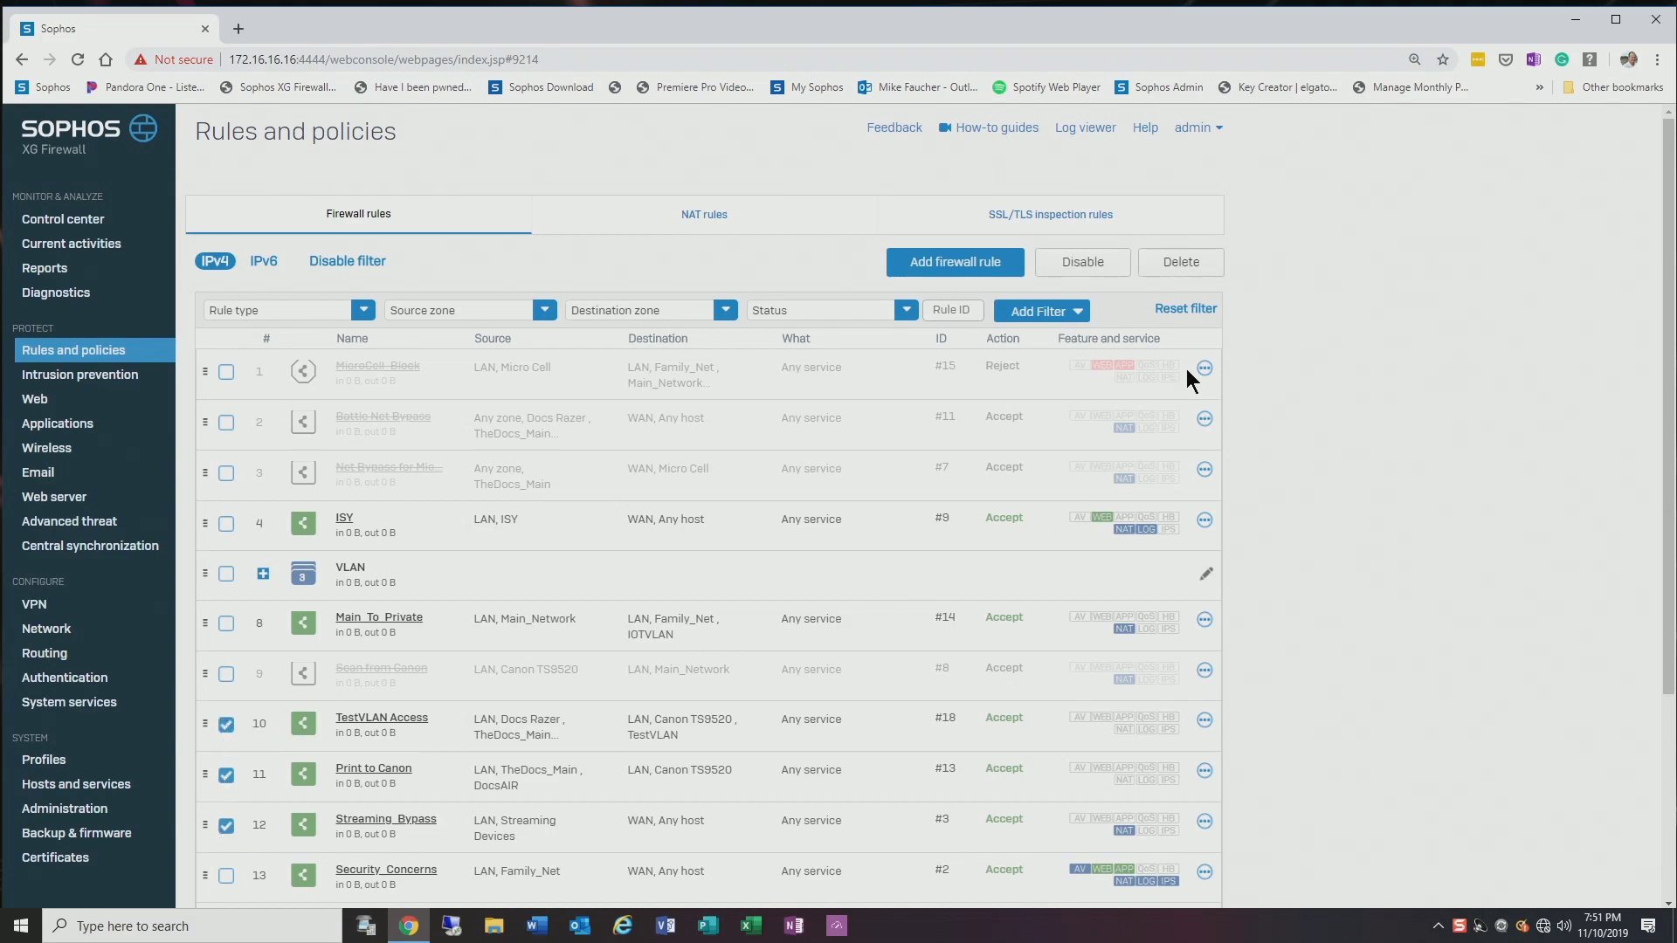
Start disabling the three ticked rules, then cancel so they stay enabled
click(1102, 262)
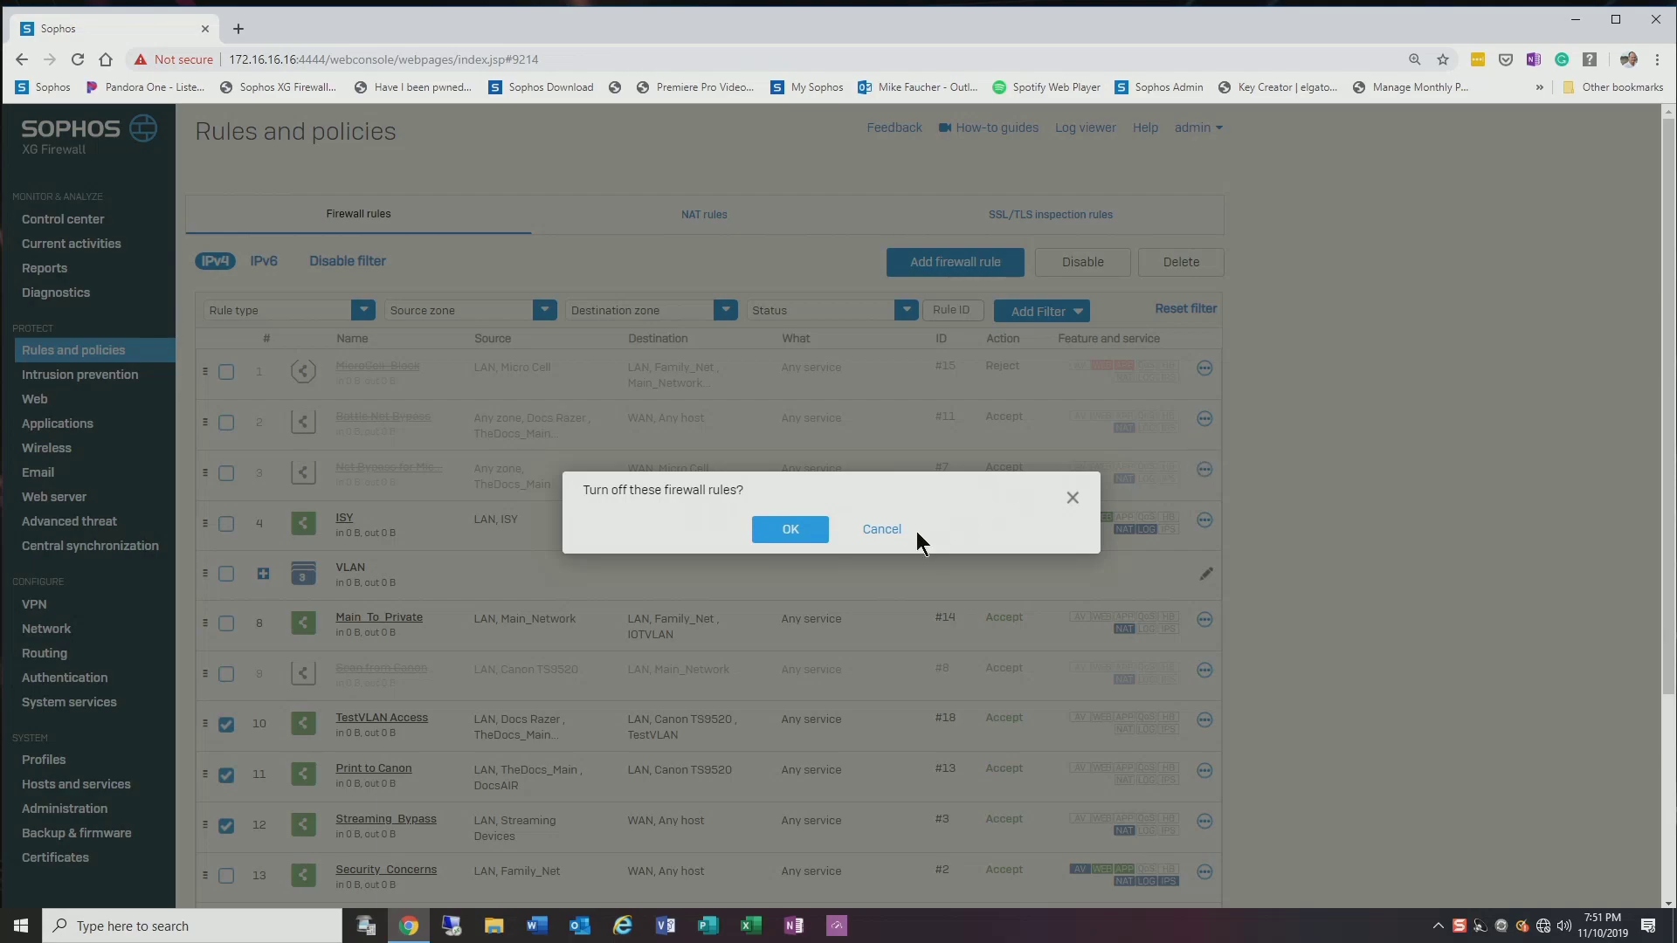
key(ctrl+minus)
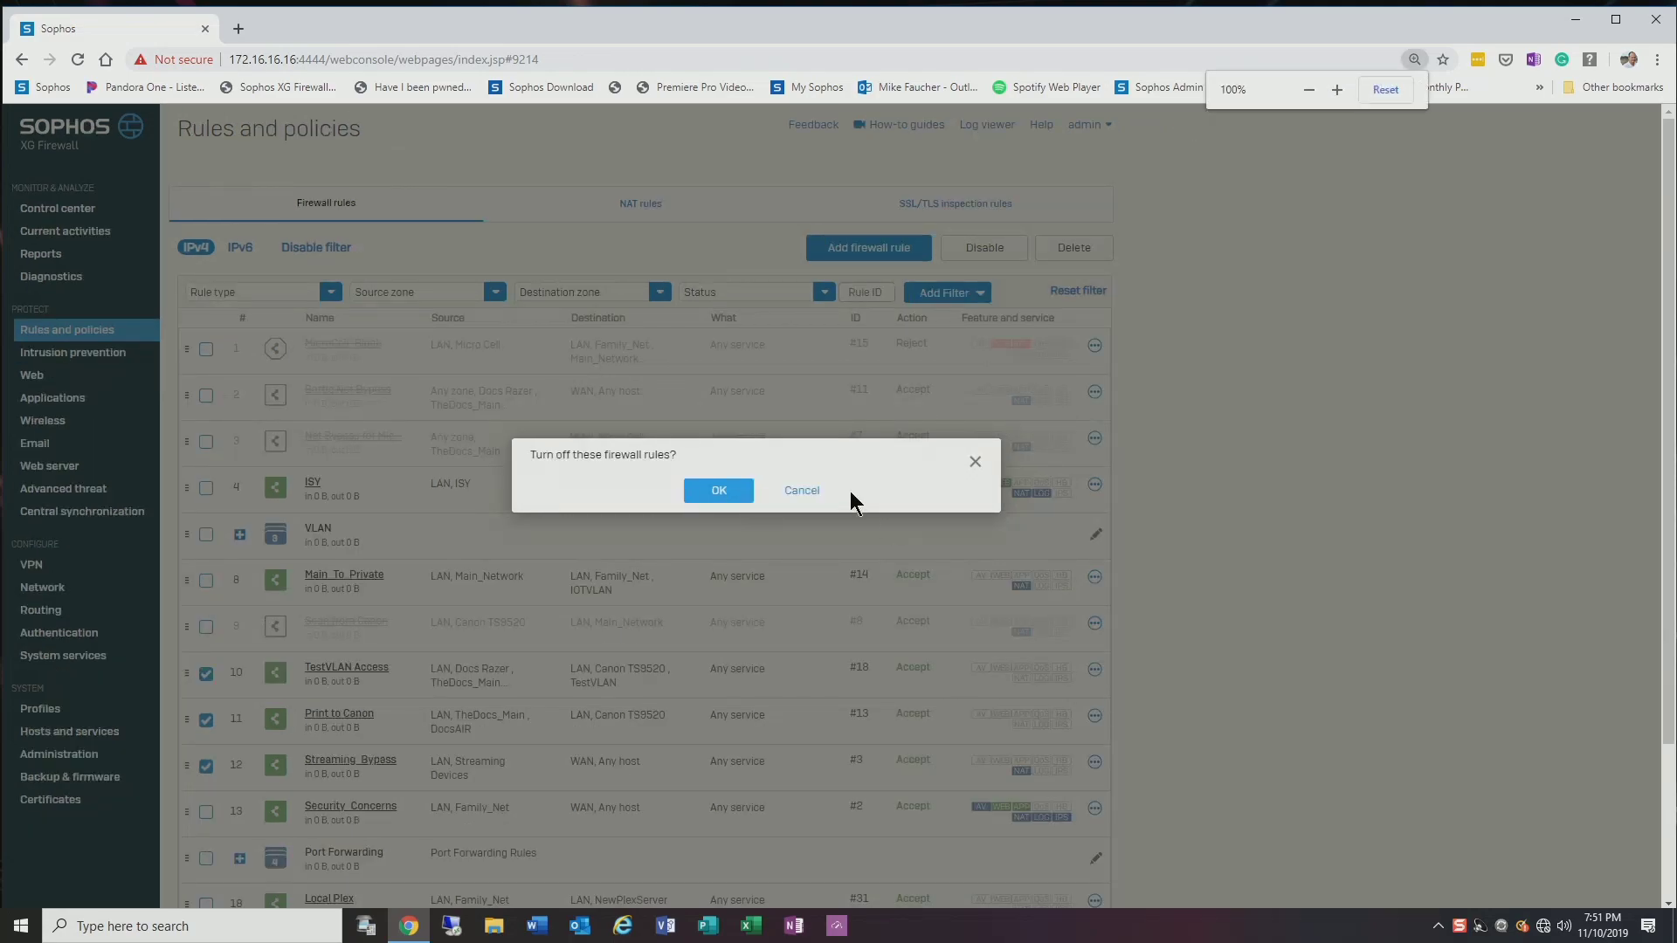
click(814, 492)
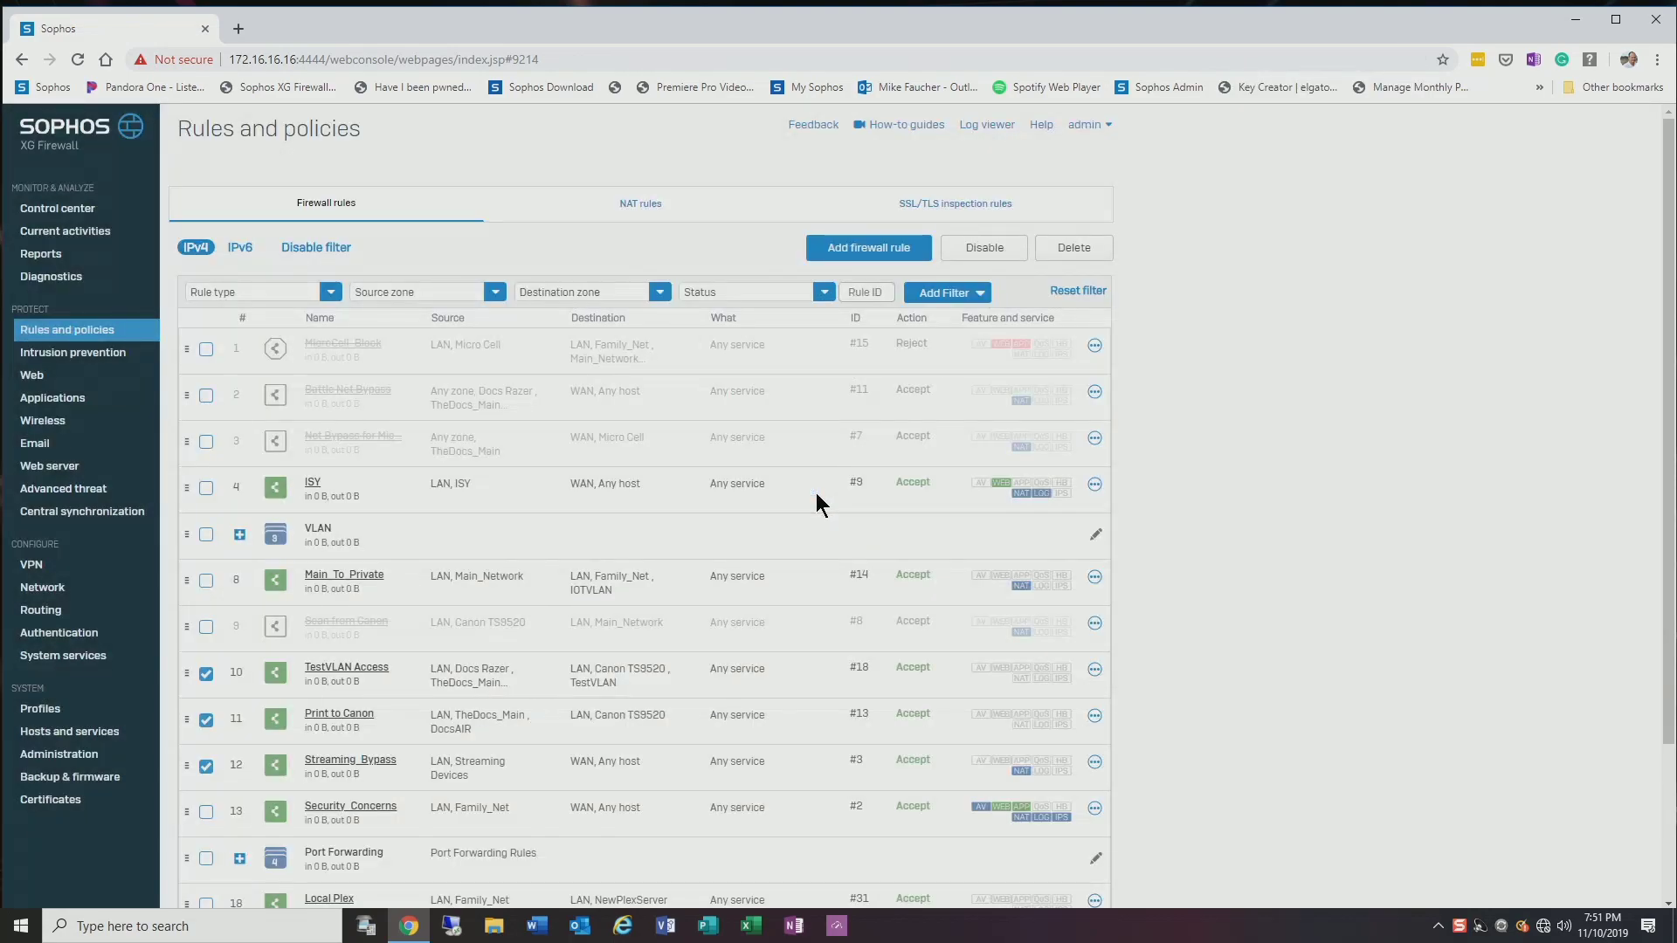
key(ctrl+plus)
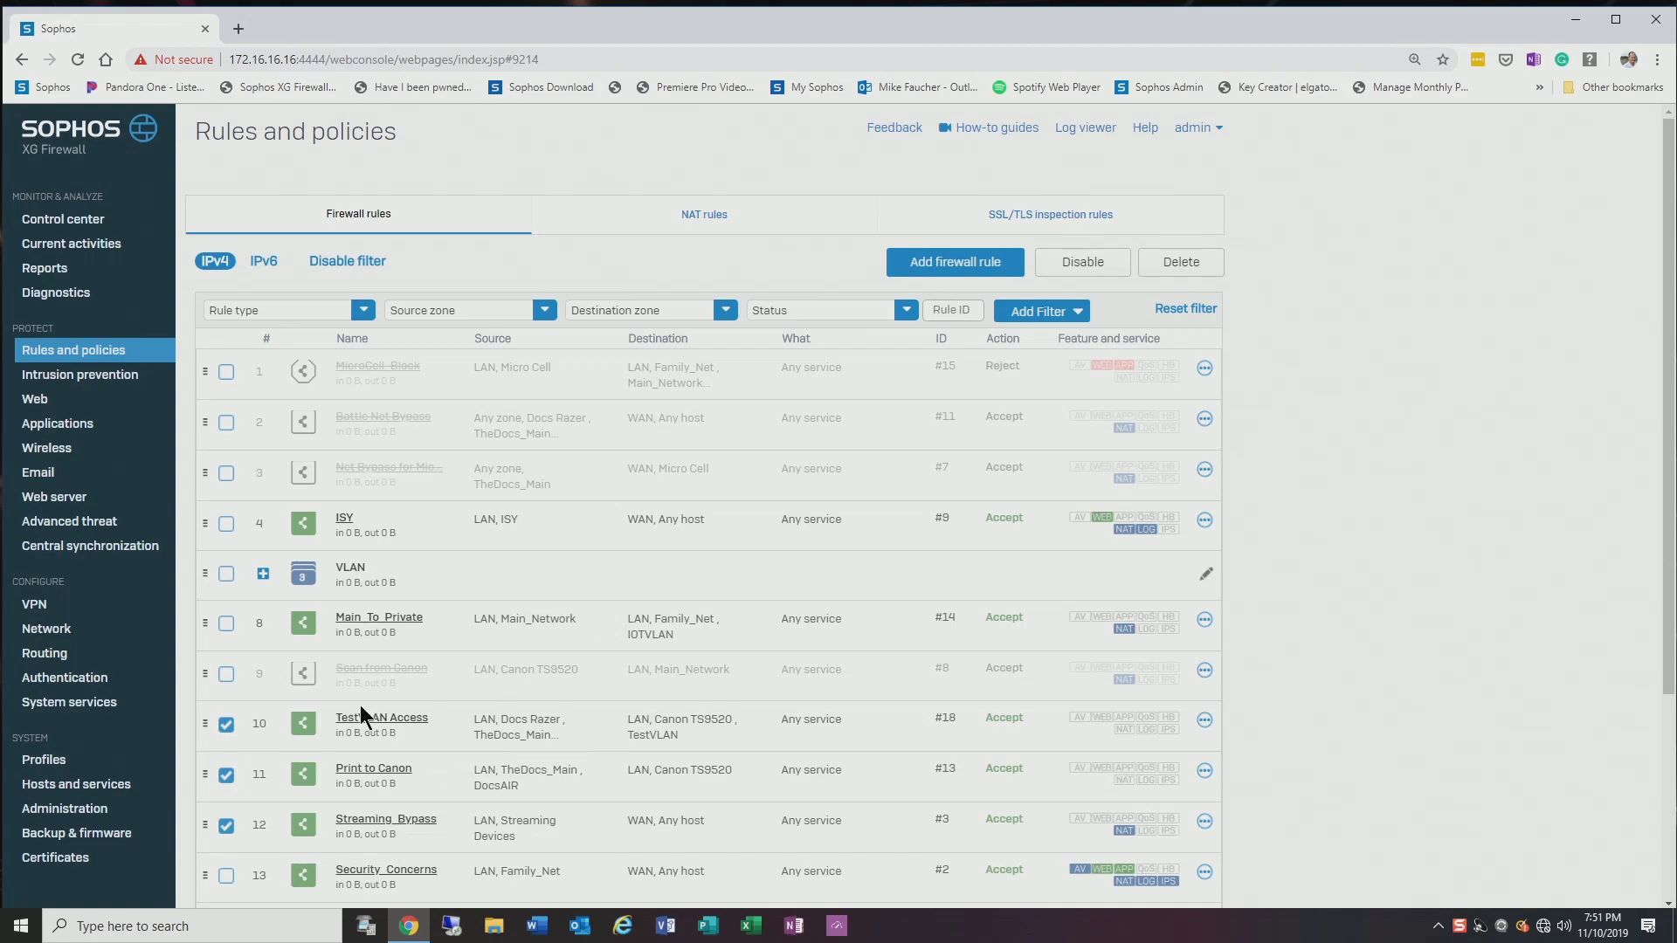
Review the TestVLAN Access rule's exclusion settings, then return to the rules list without changes
click(390, 721)
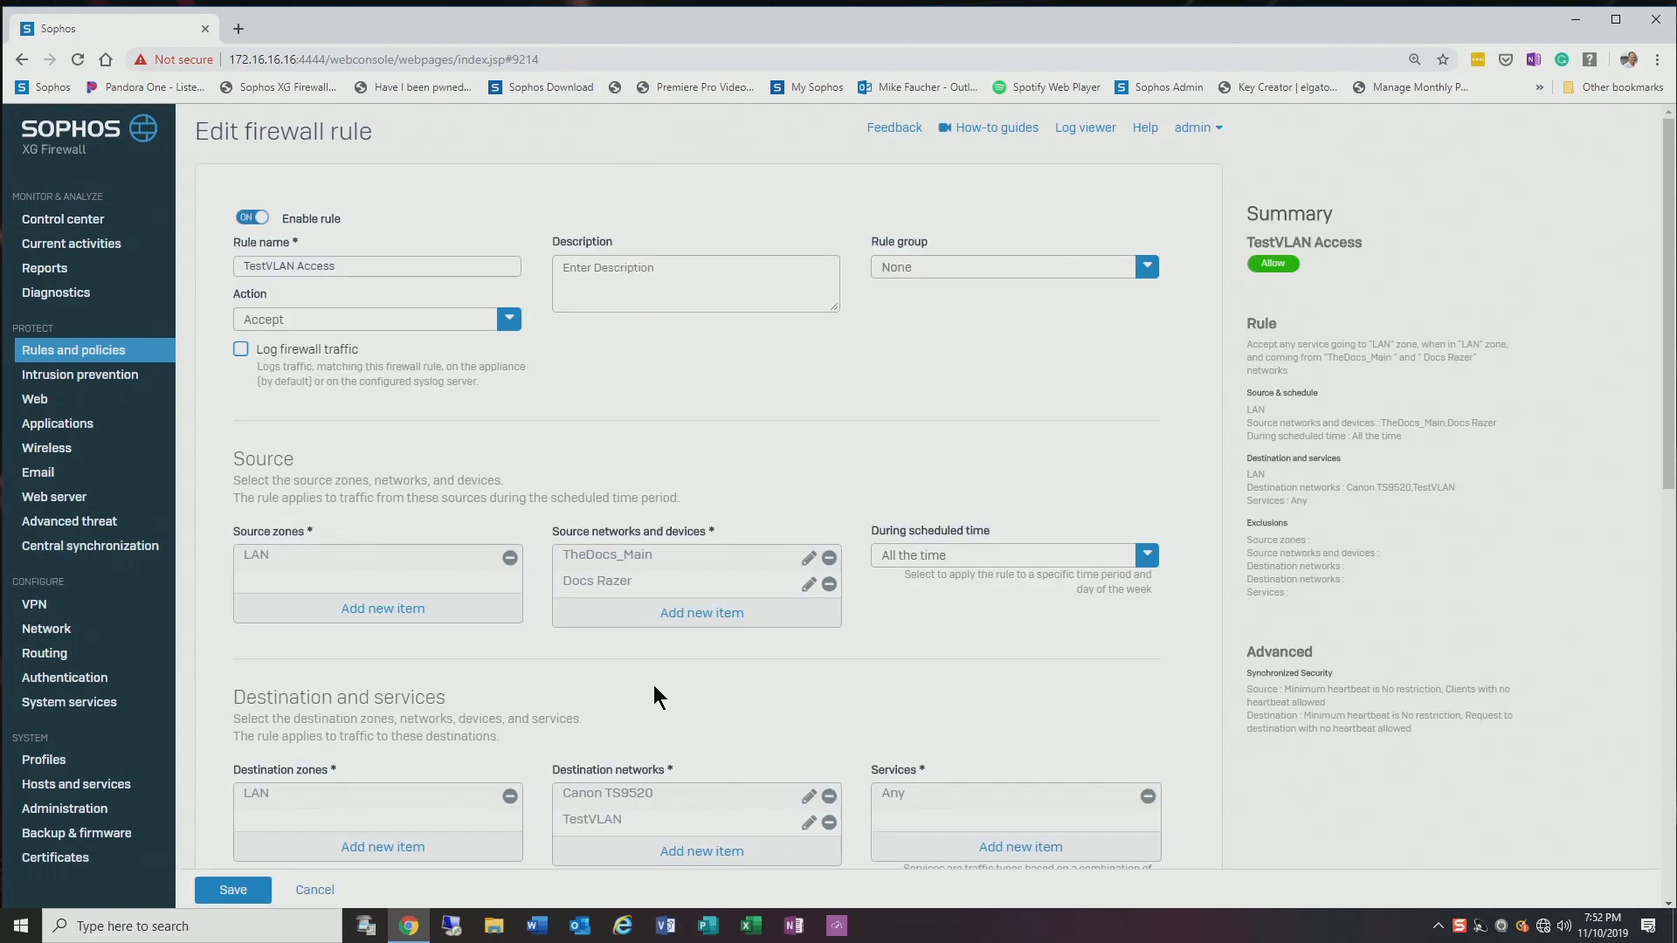
drag(1668, 420, 1672, 672)
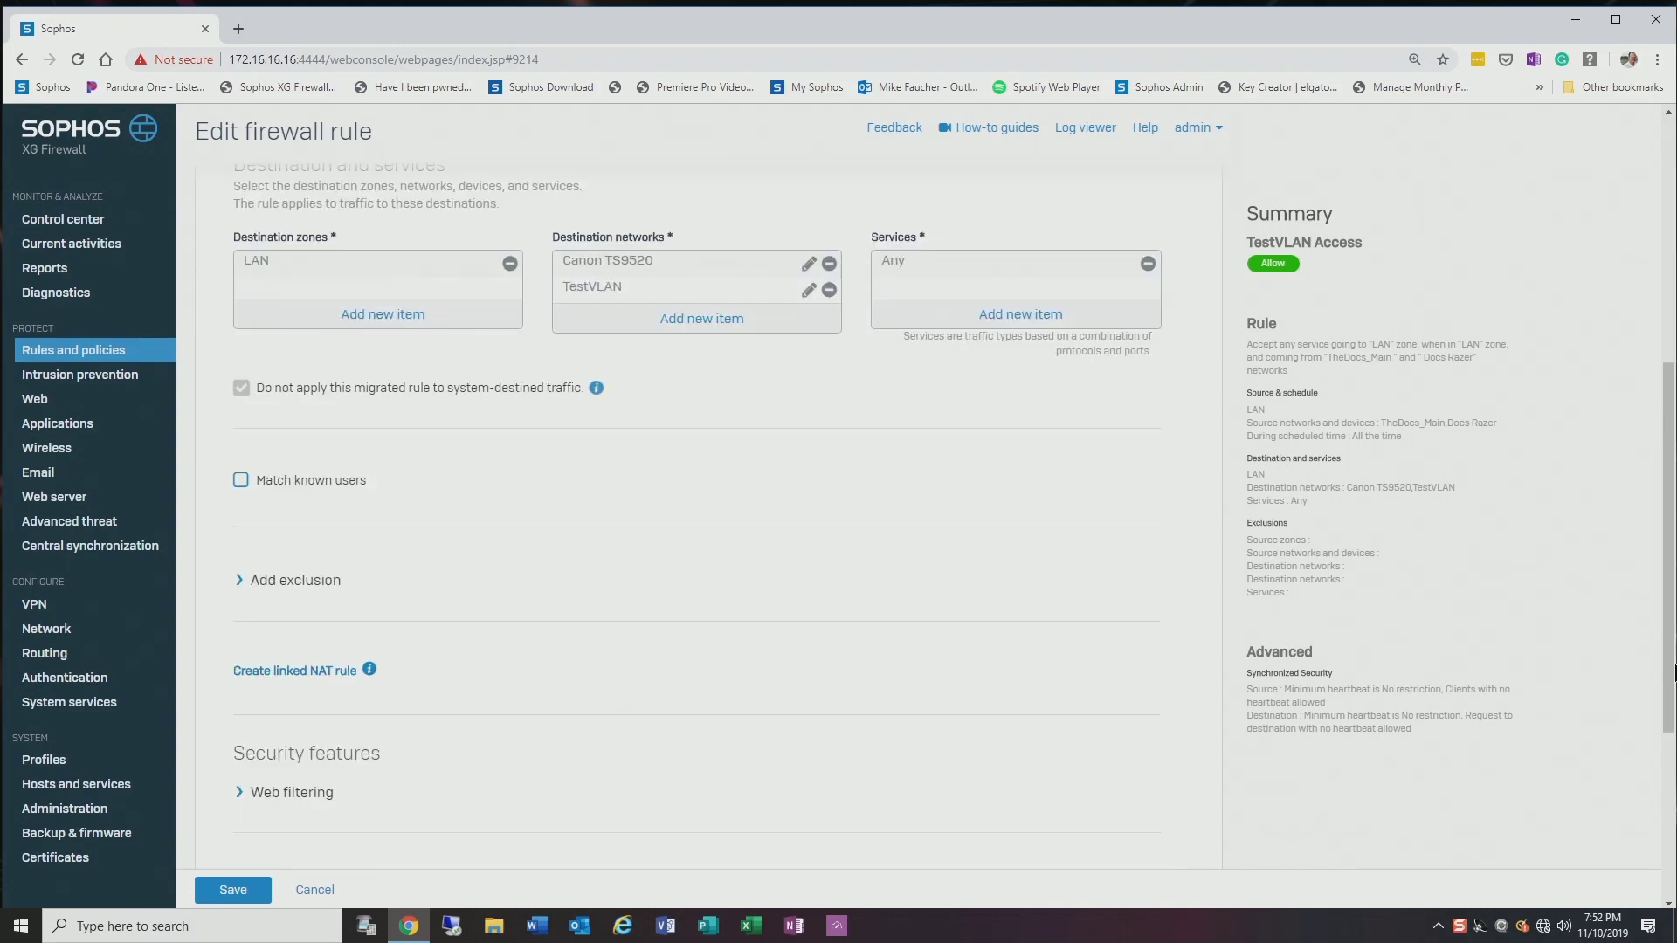
click(240, 580)
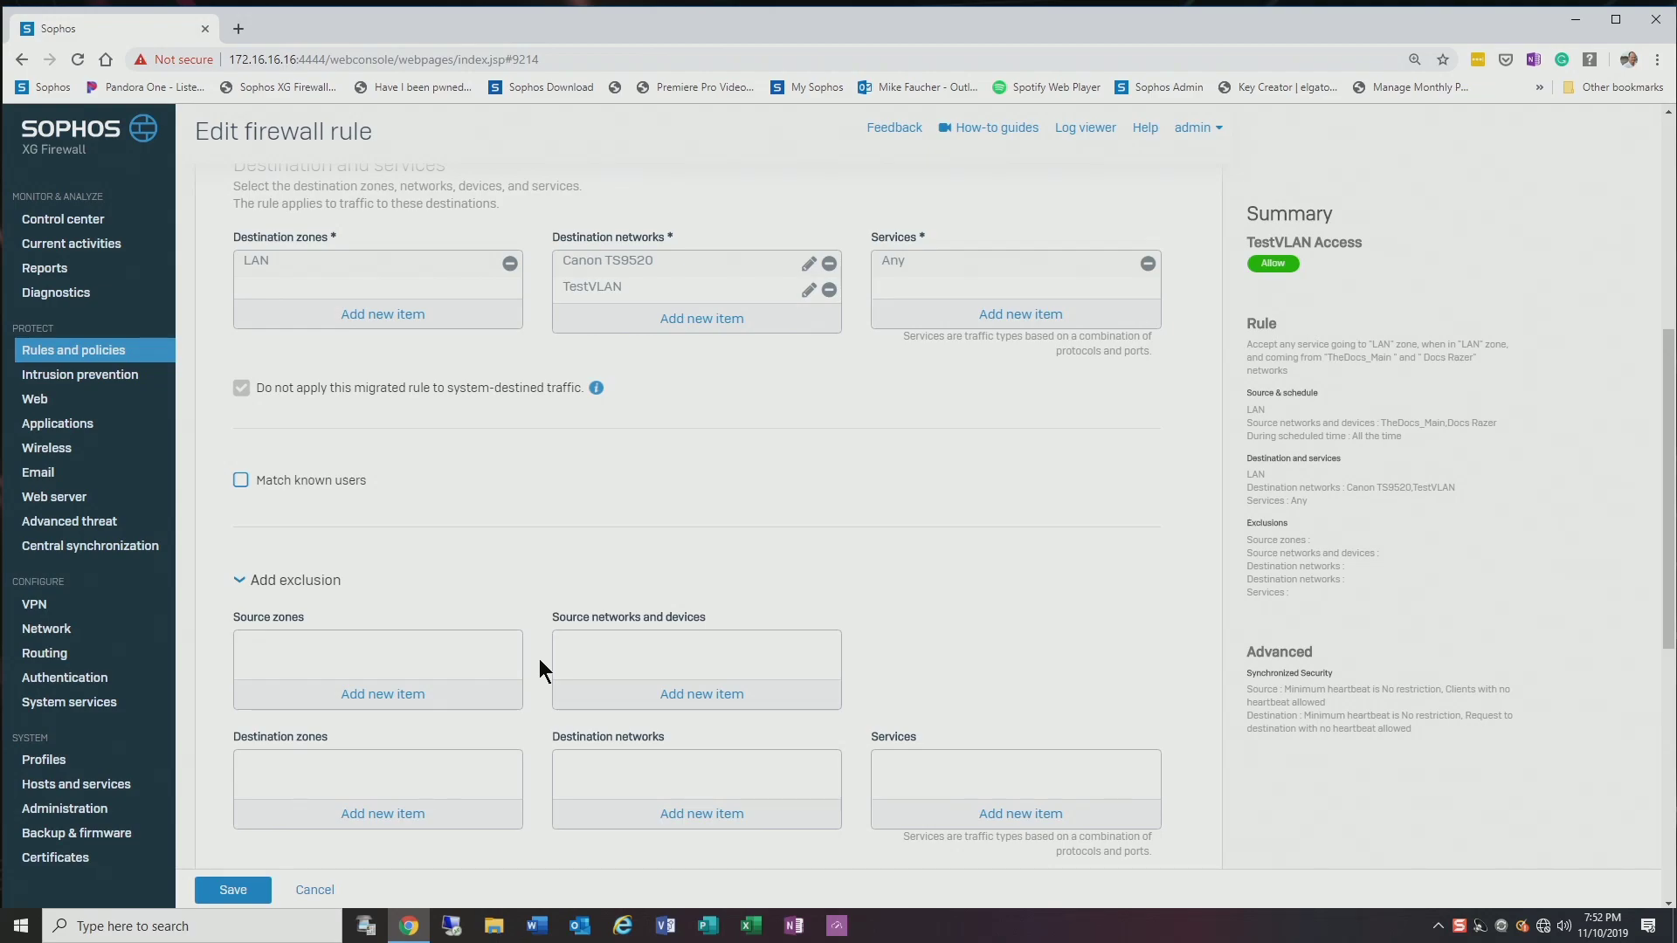
click(83, 356)
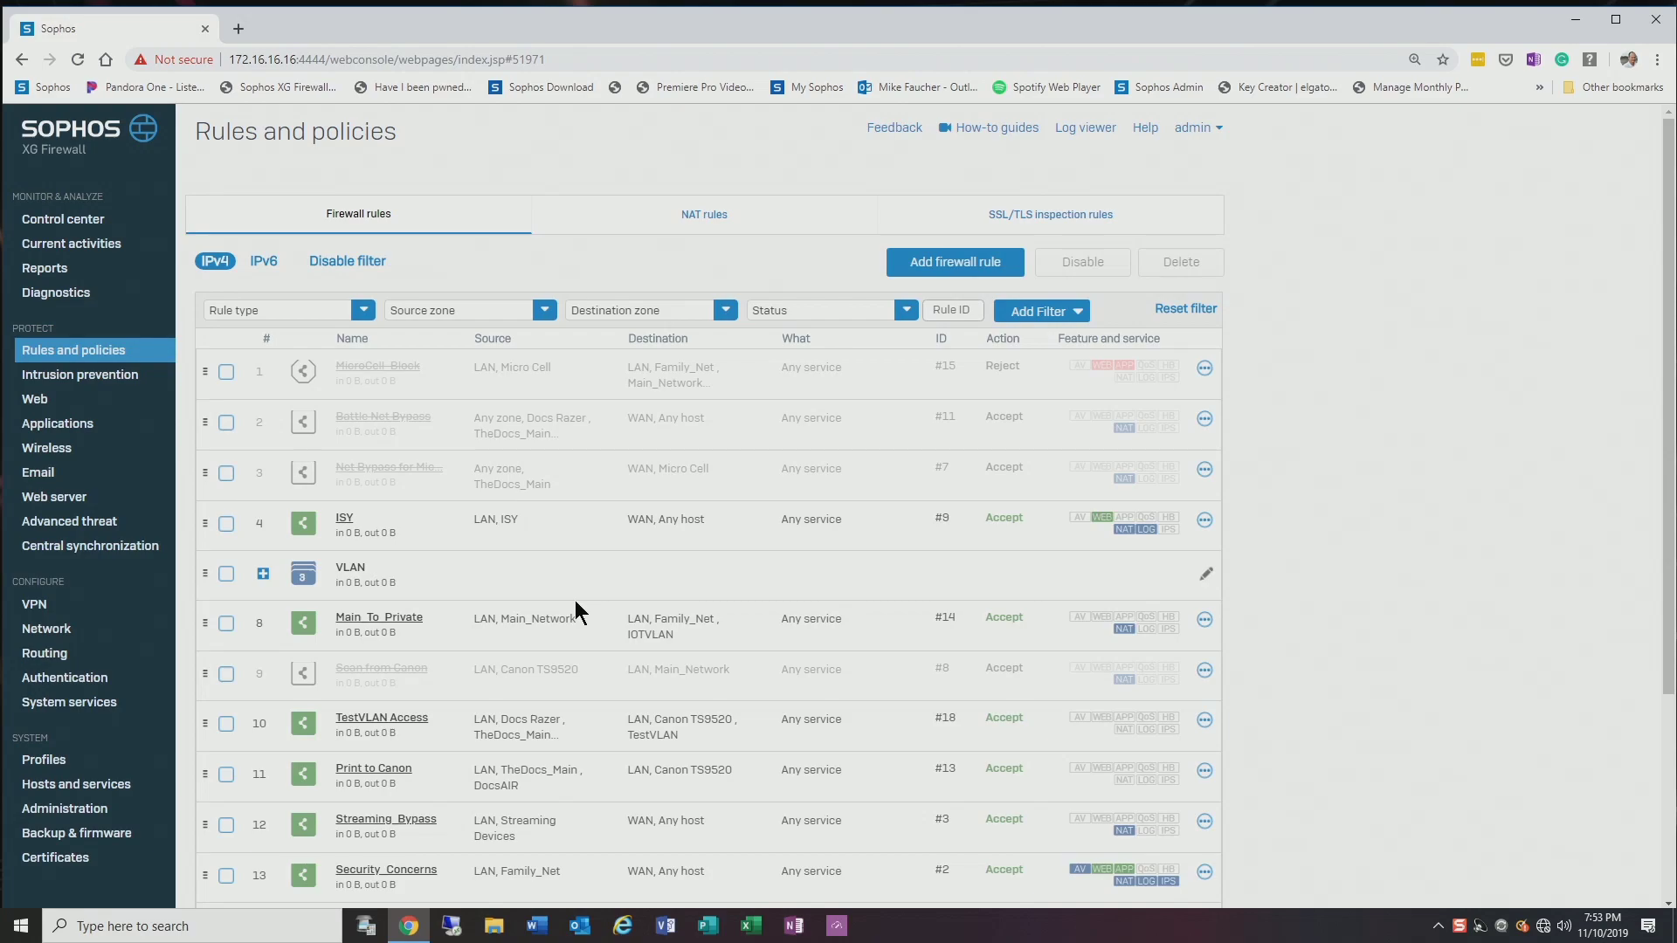
click(1204, 520)
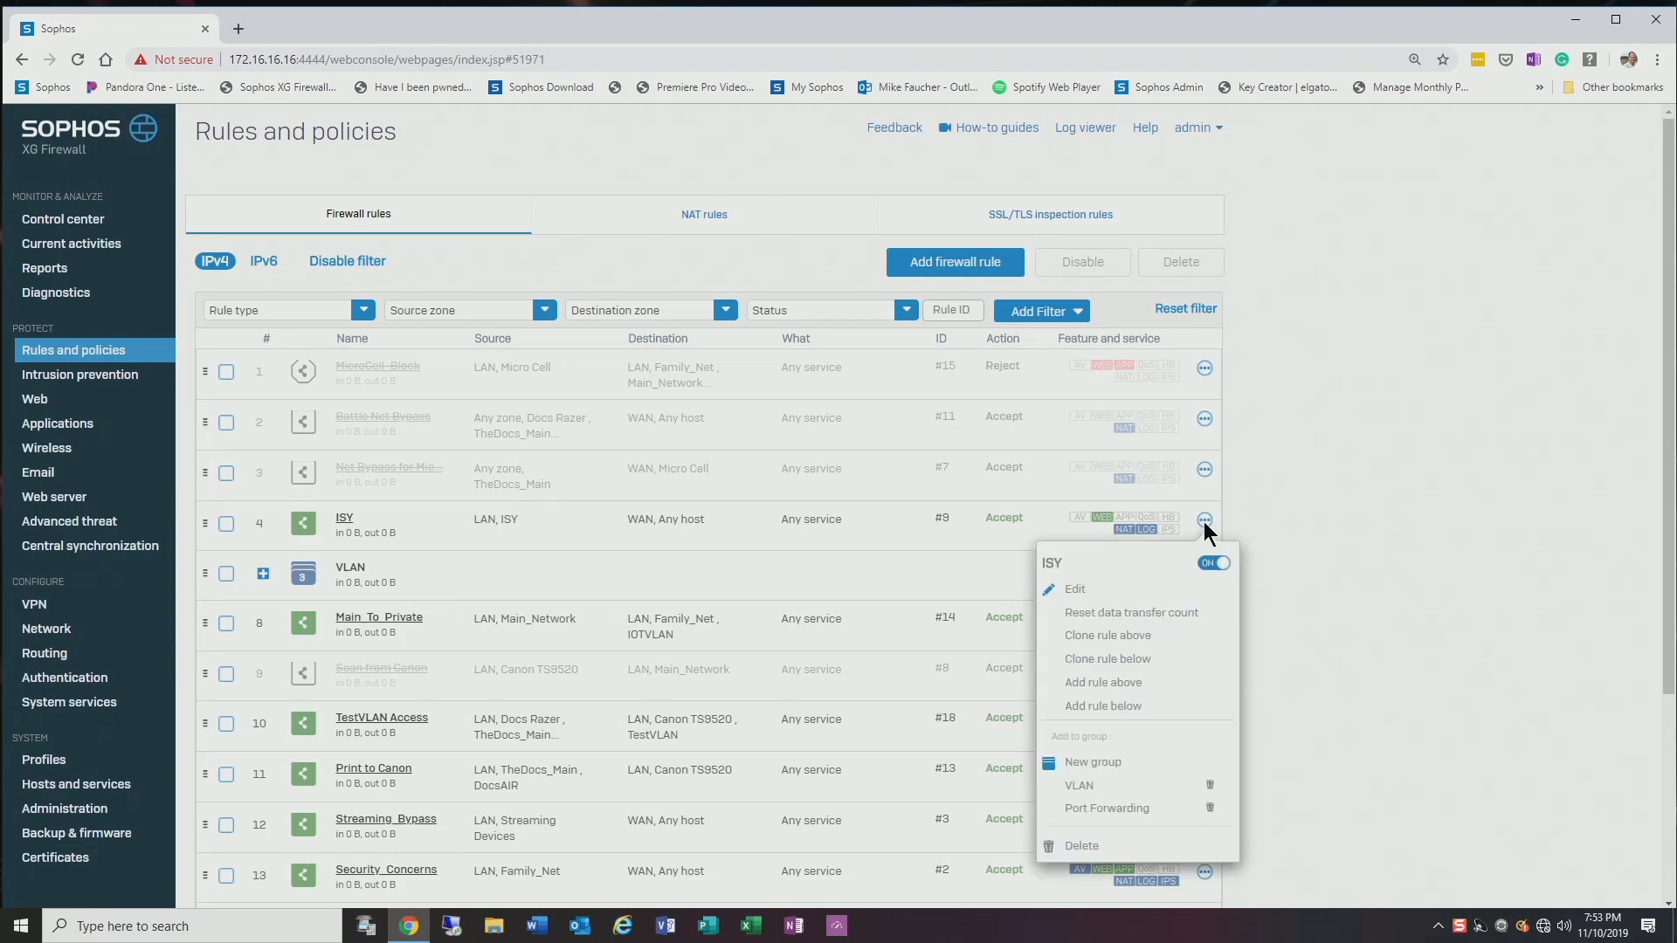
click(1163, 614)
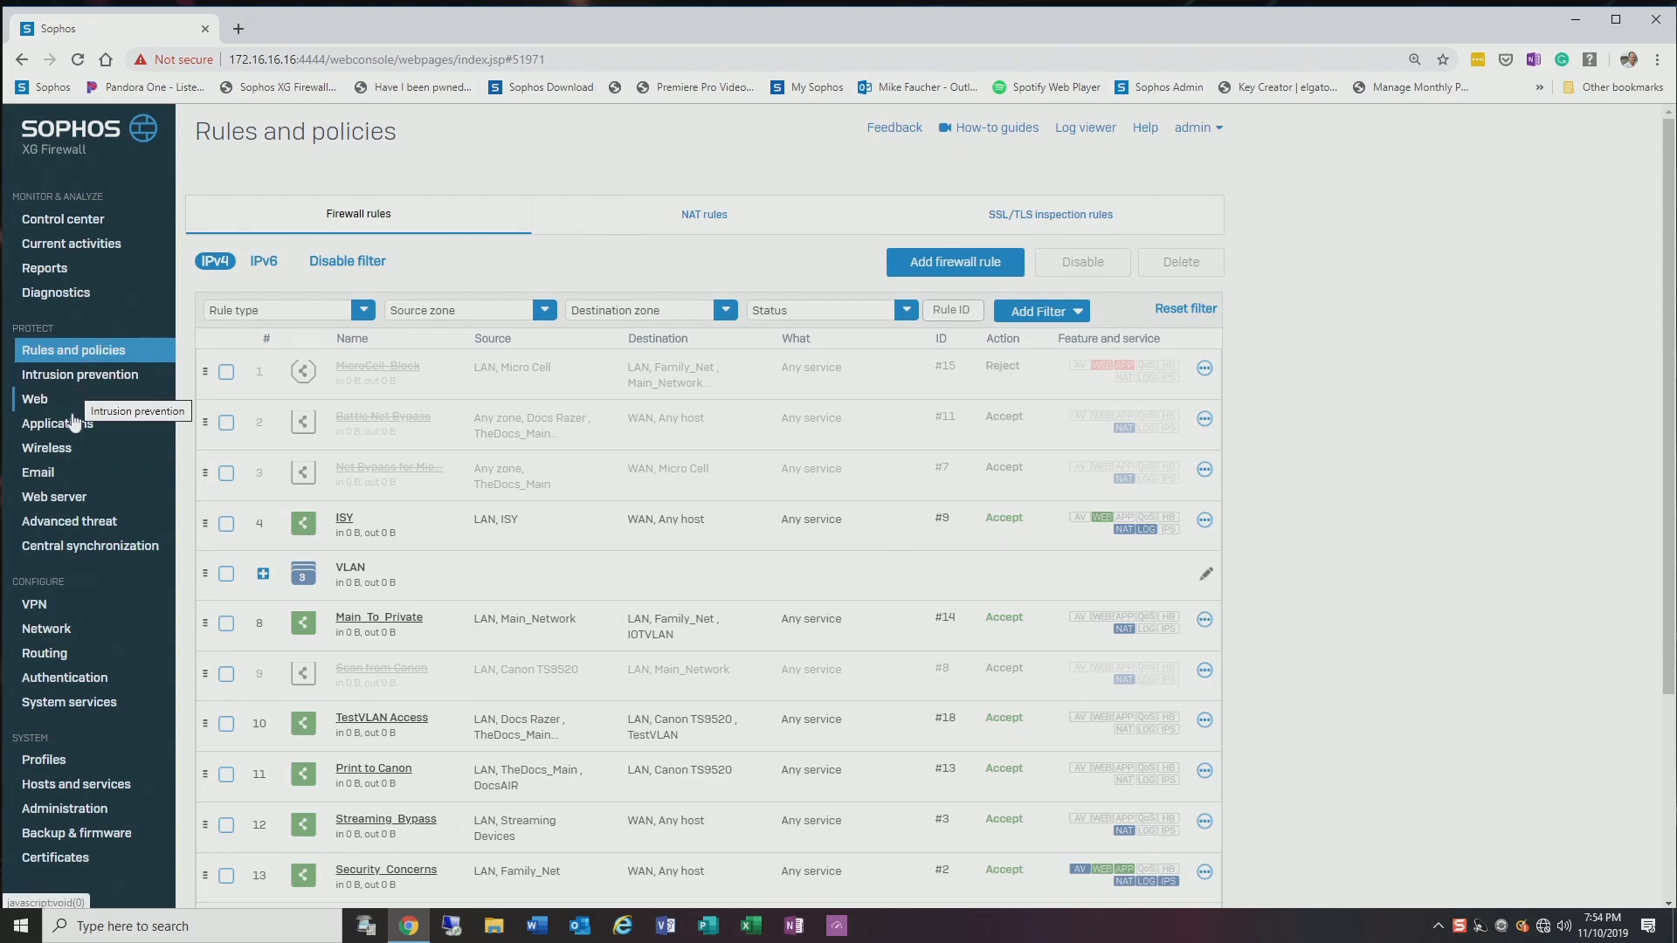
Rename interface Test Port 4 to a person's name, then save and confirm the interface update
click(36, 630)
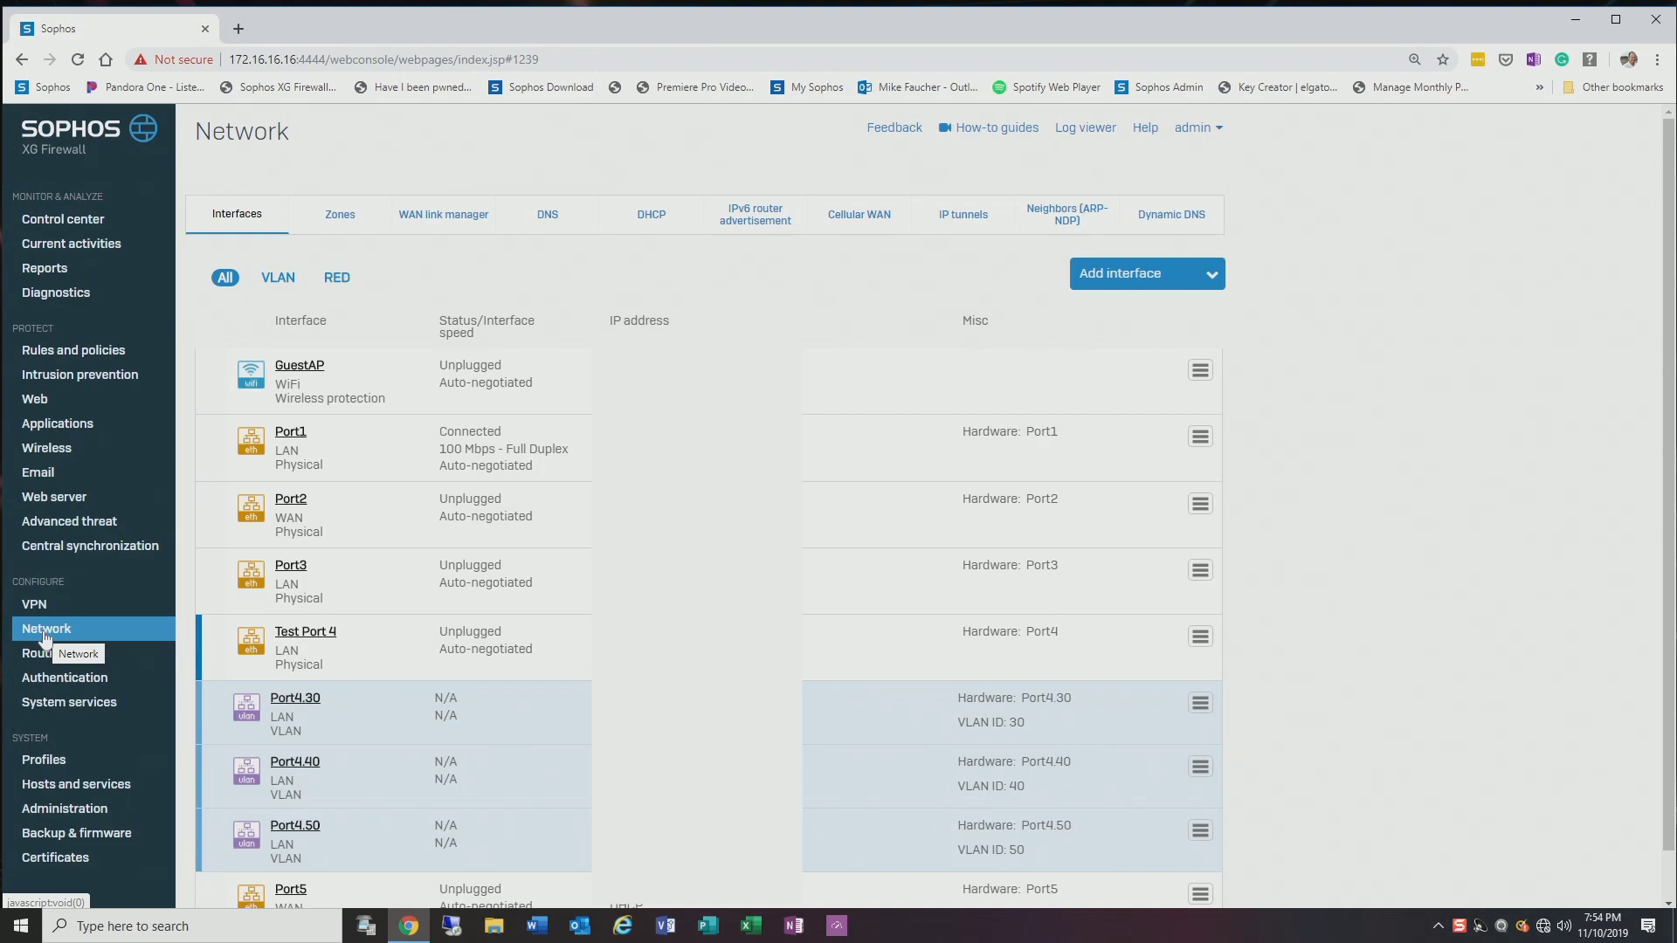
click(307, 633)
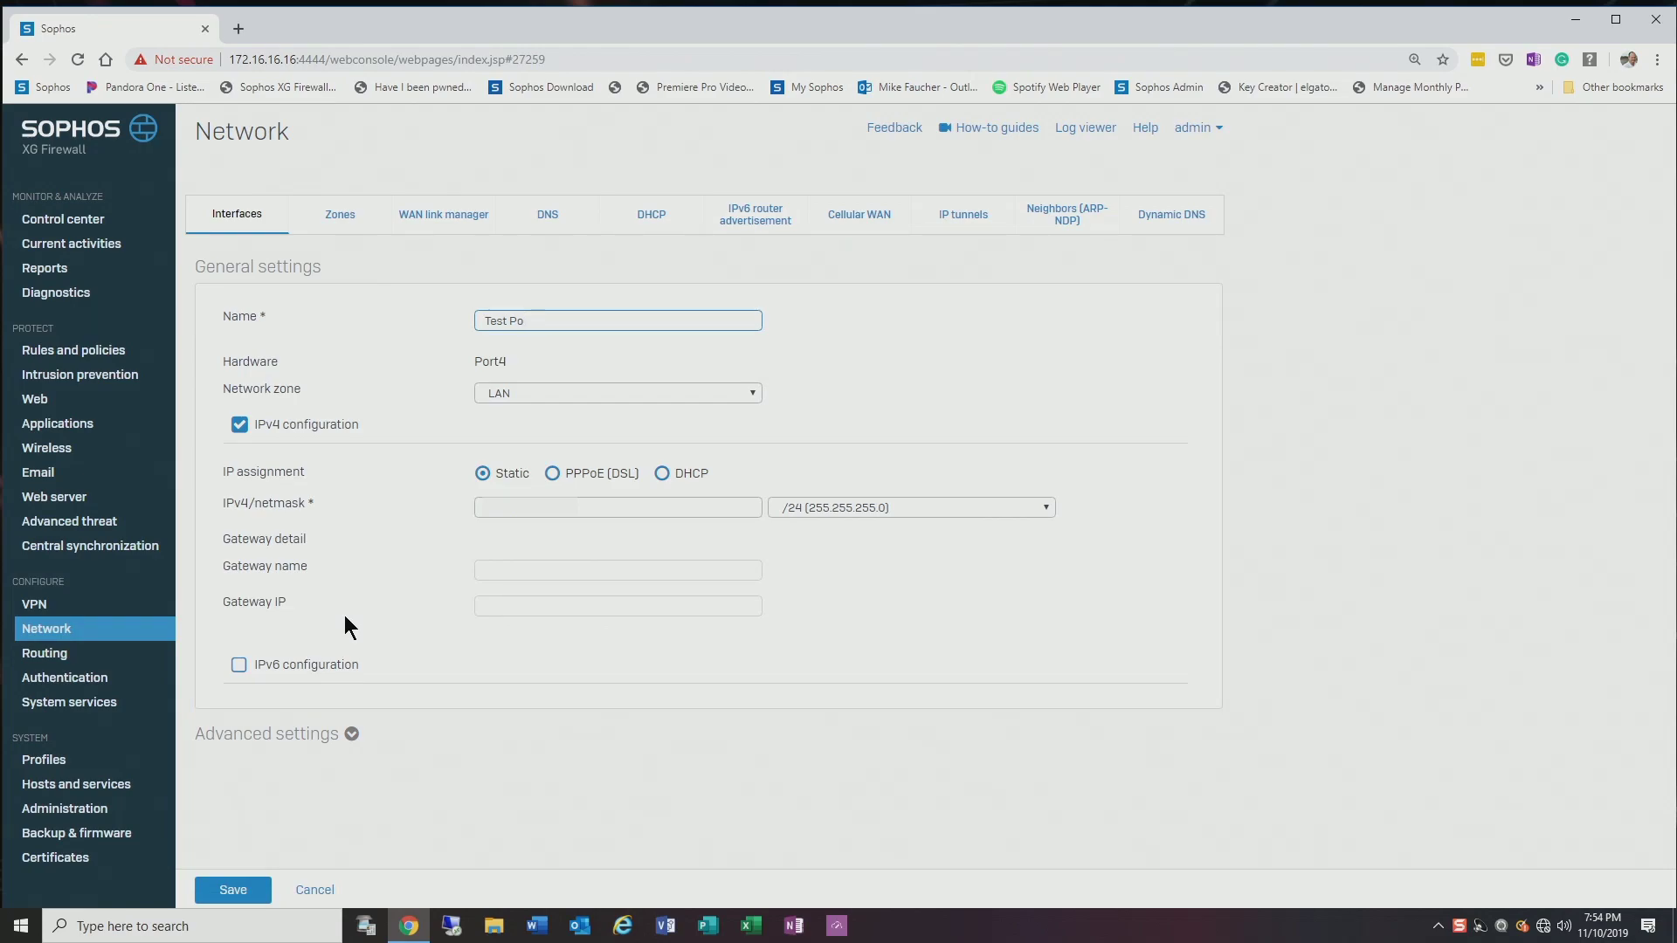
key(BackSpace)
key(BackSpace)
key(BackSpace)
key(BackSpace)
key(BackSpace)
key(BackSpace)
key(BackSpace)
text(Mi)
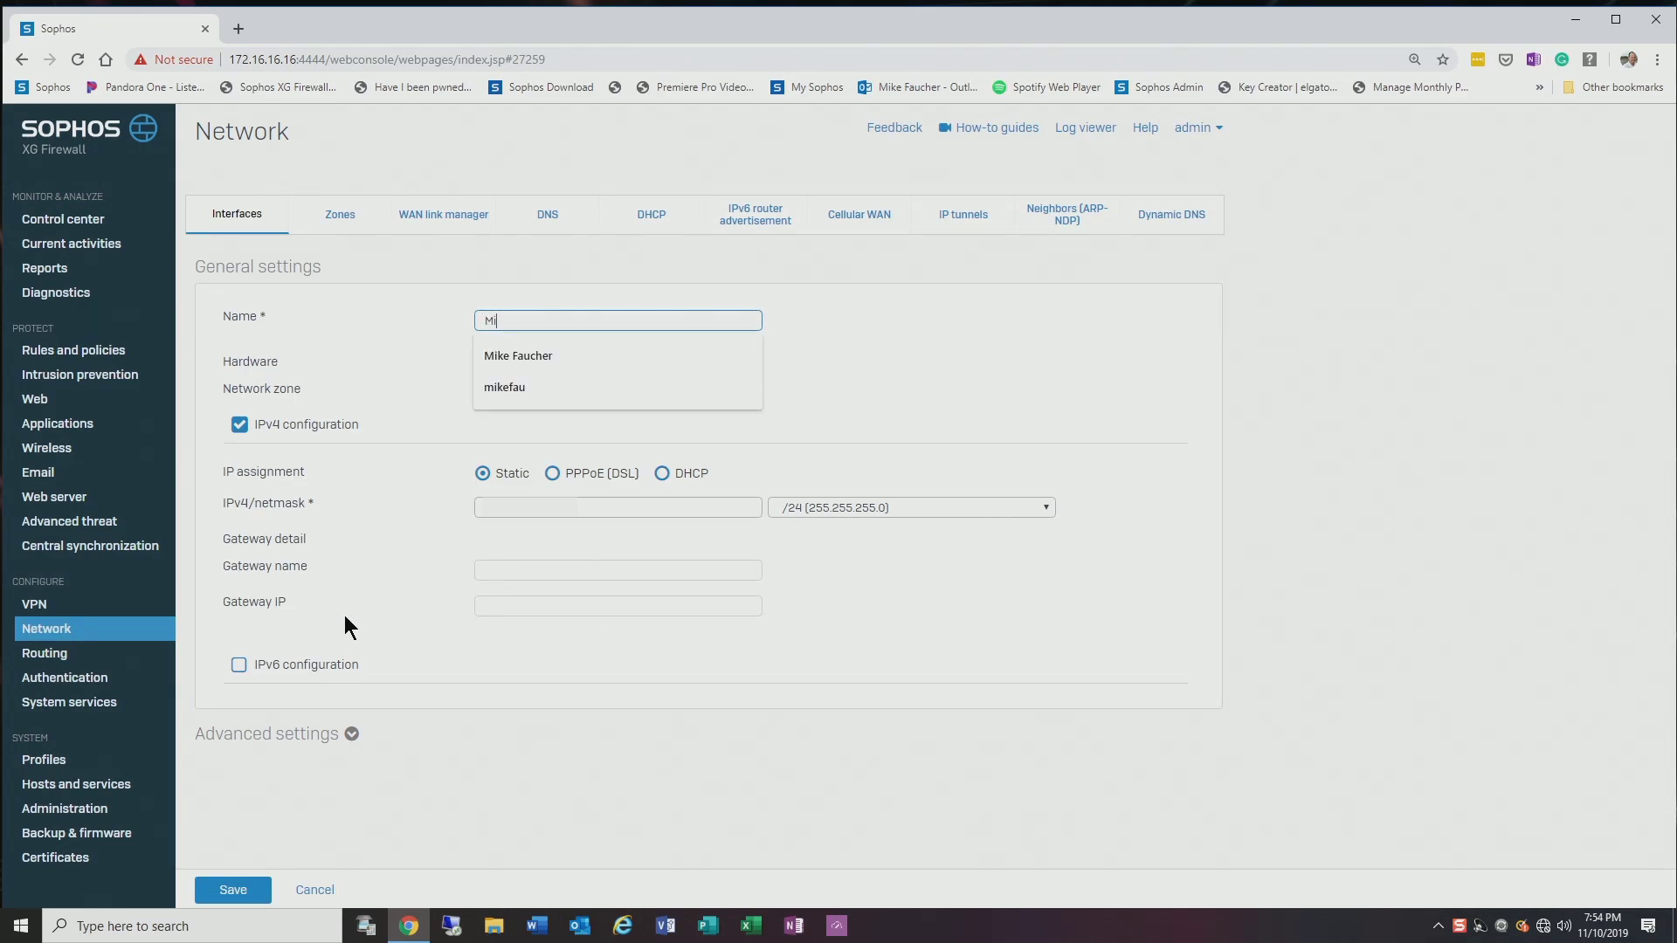
text(ke)
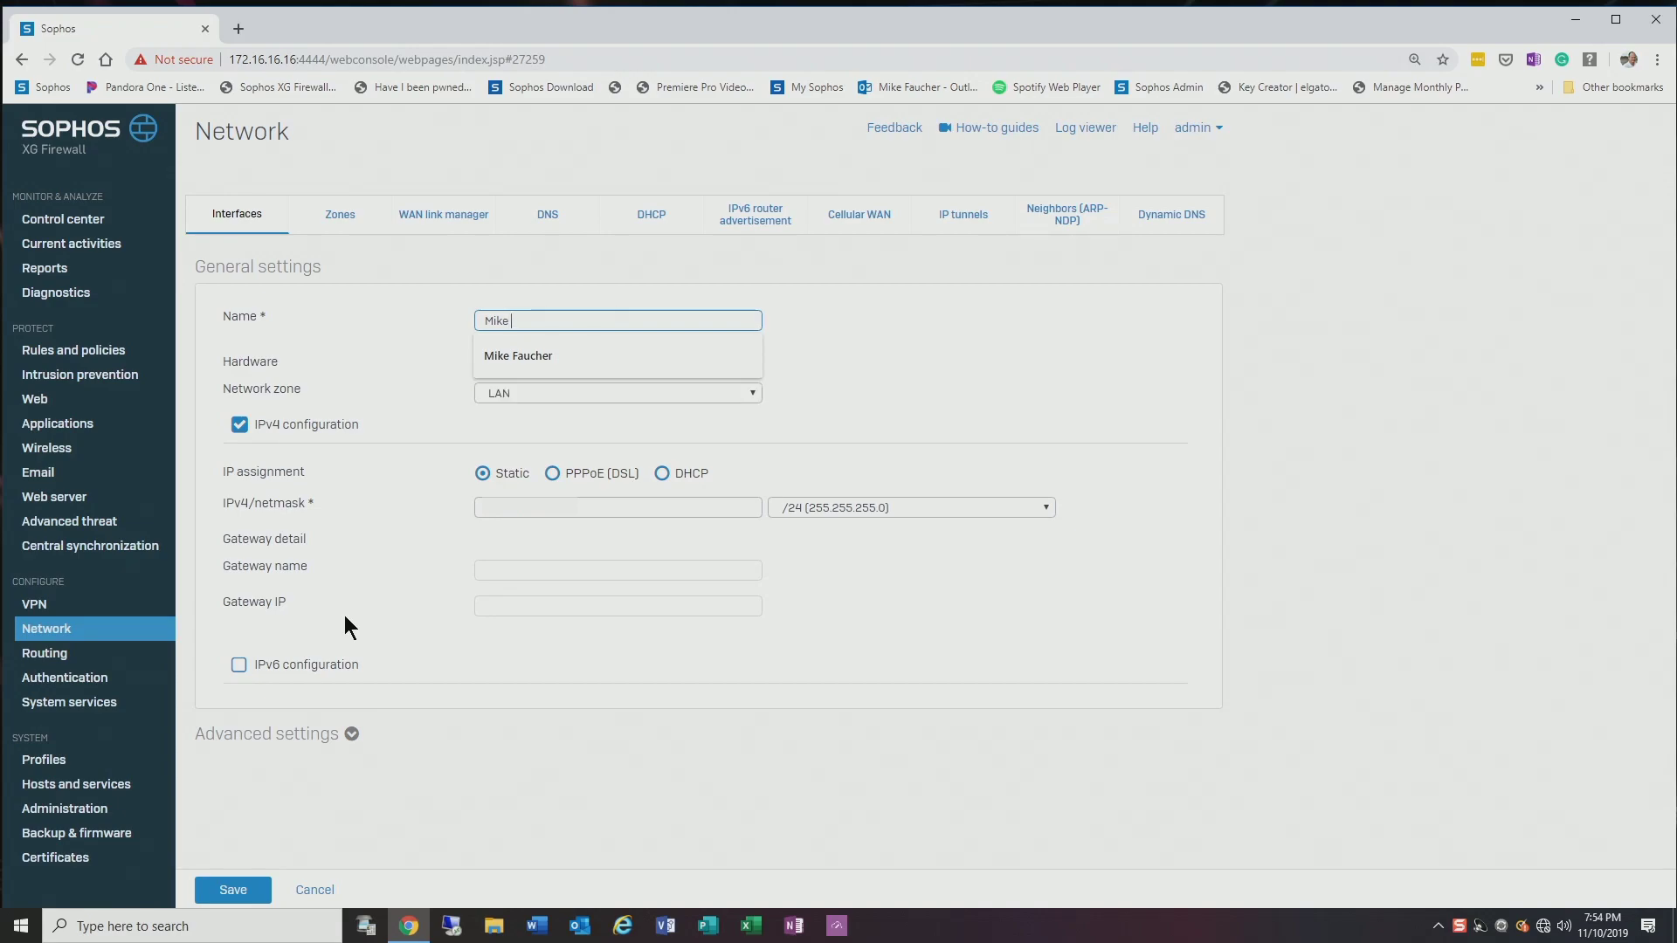
text( F)
key(Tab)
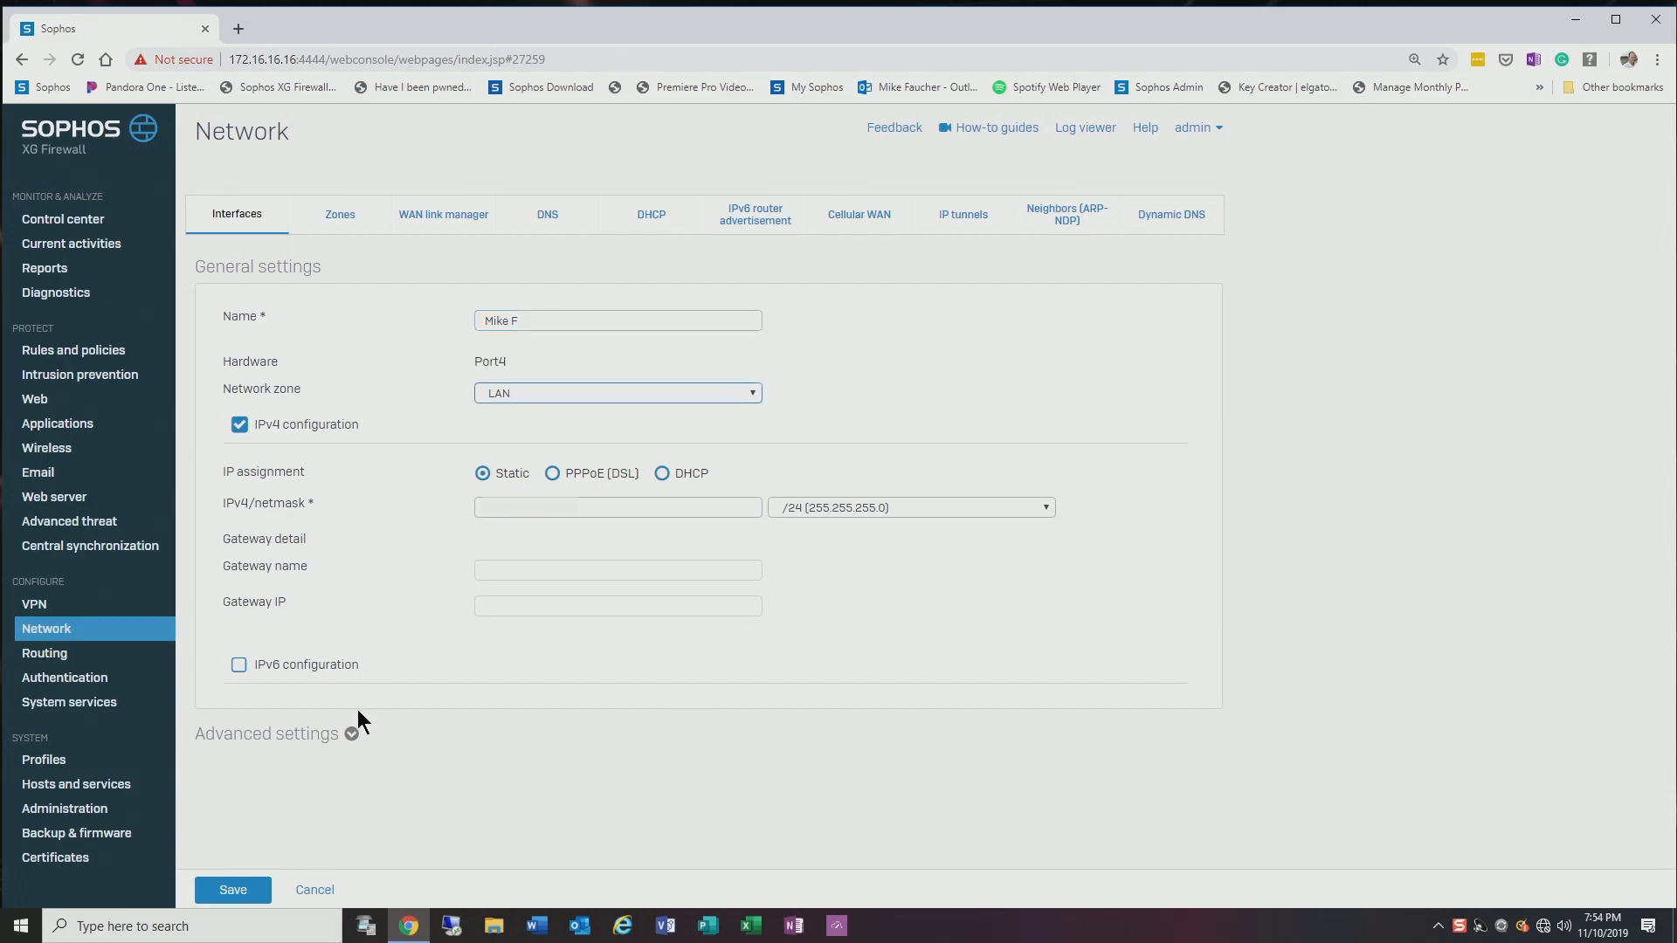
click(247, 891)
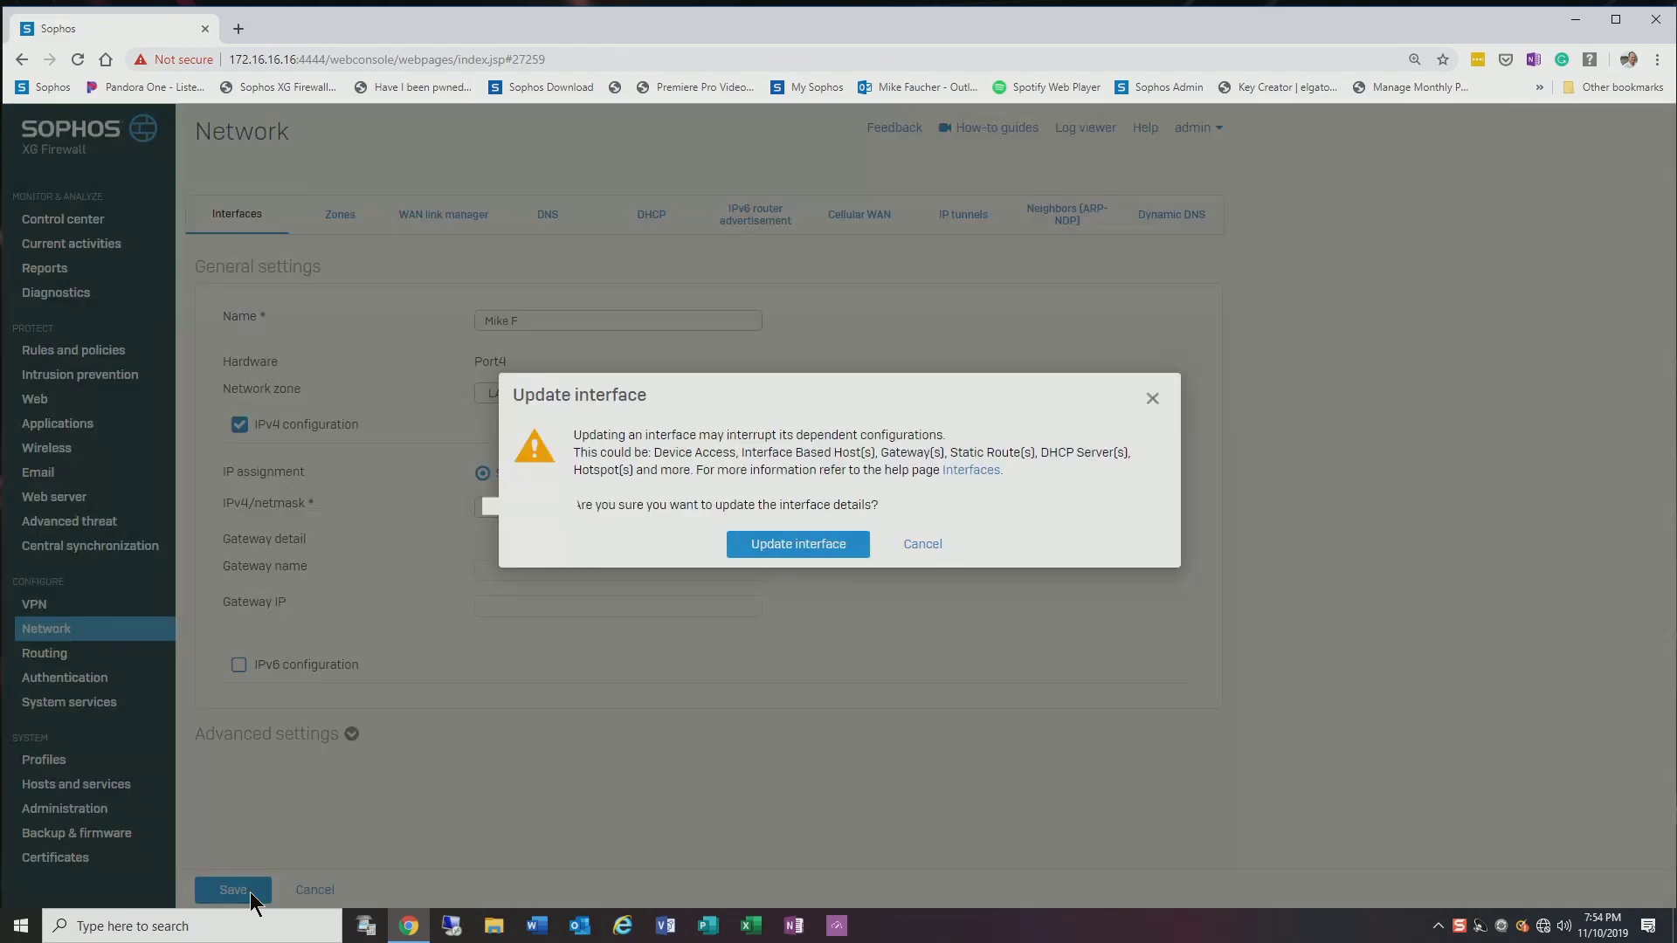
click(788, 544)
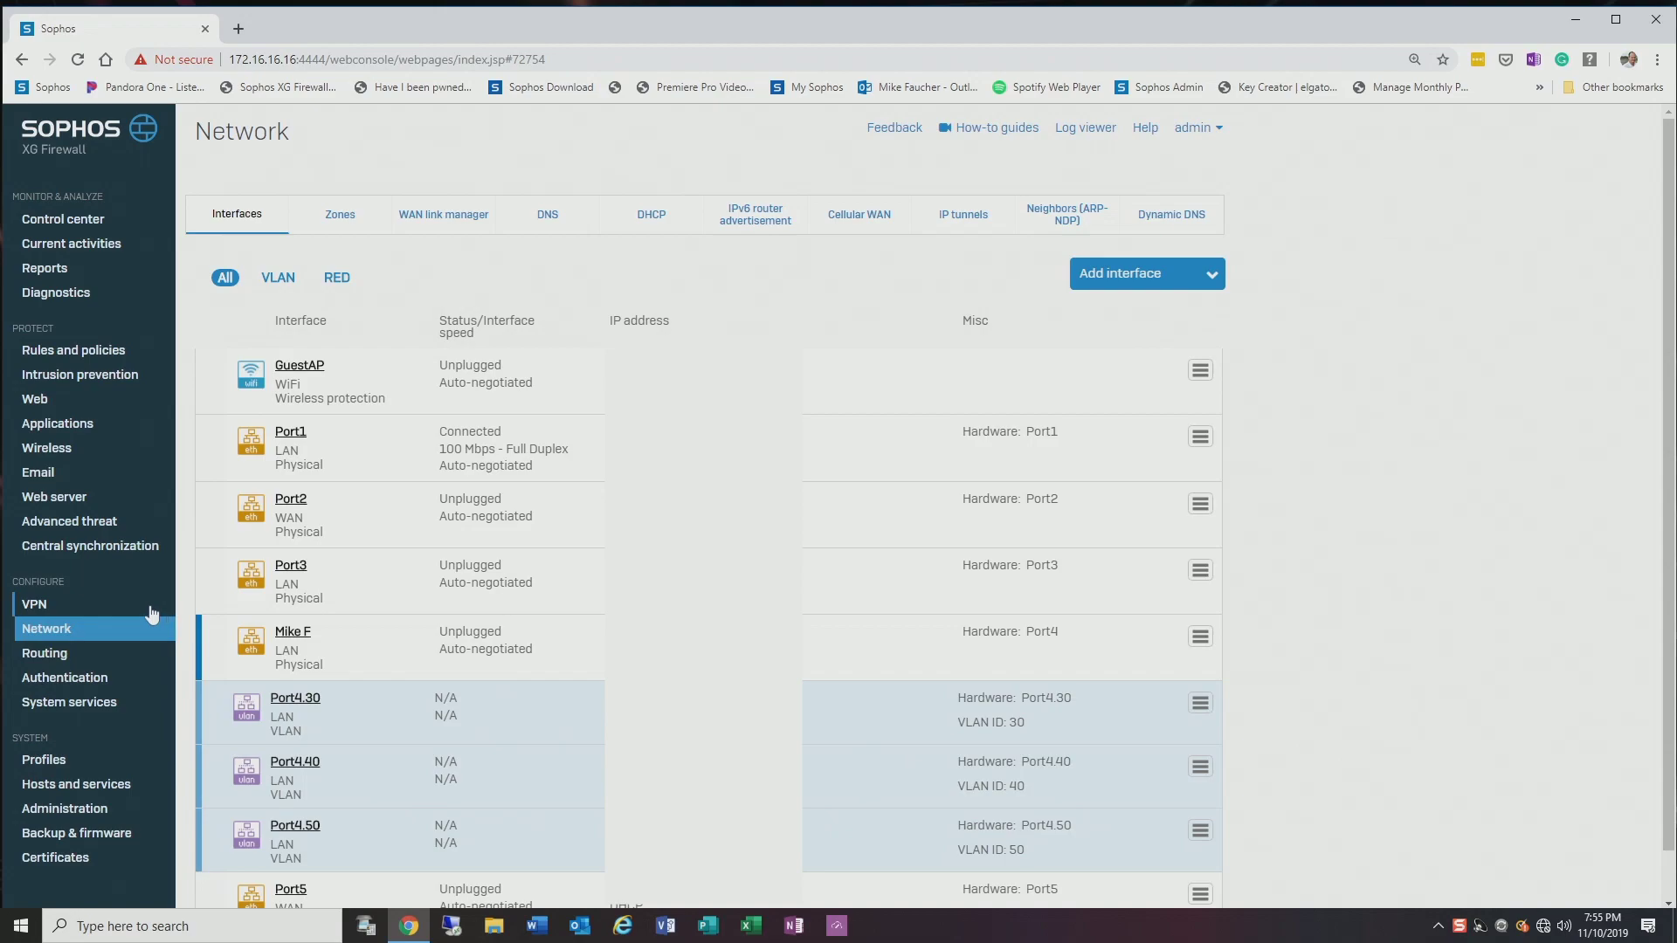
Check Port1's advanced settings showing MTU 1500, then go to Web policies
click(302, 632)
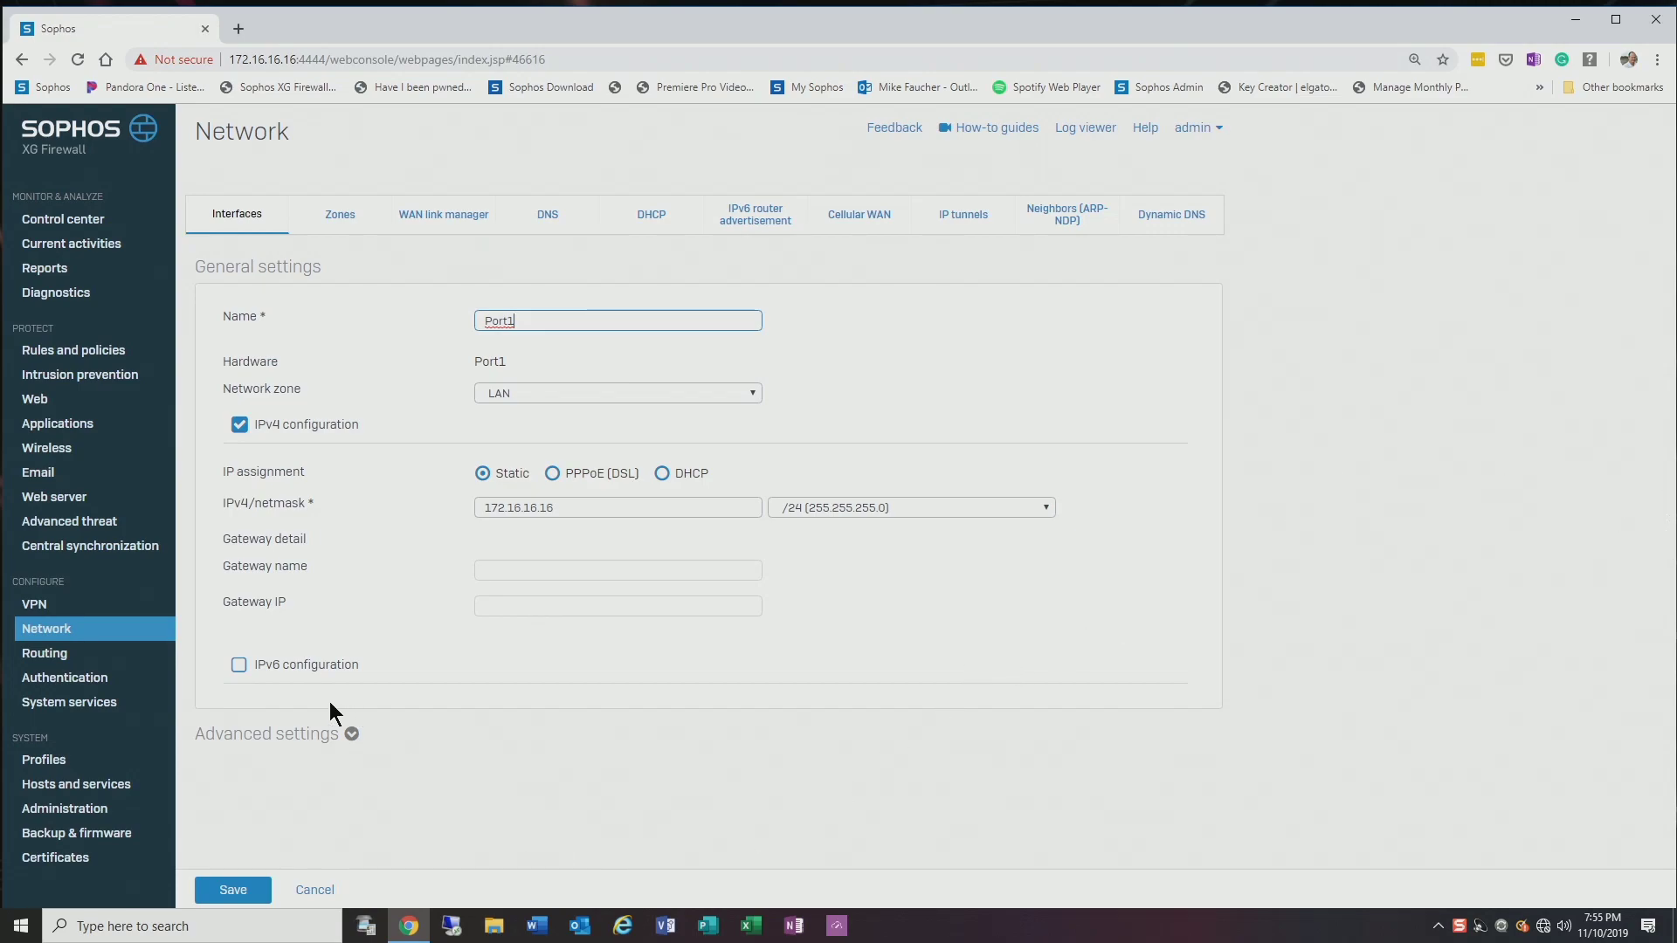
click(329, 732)
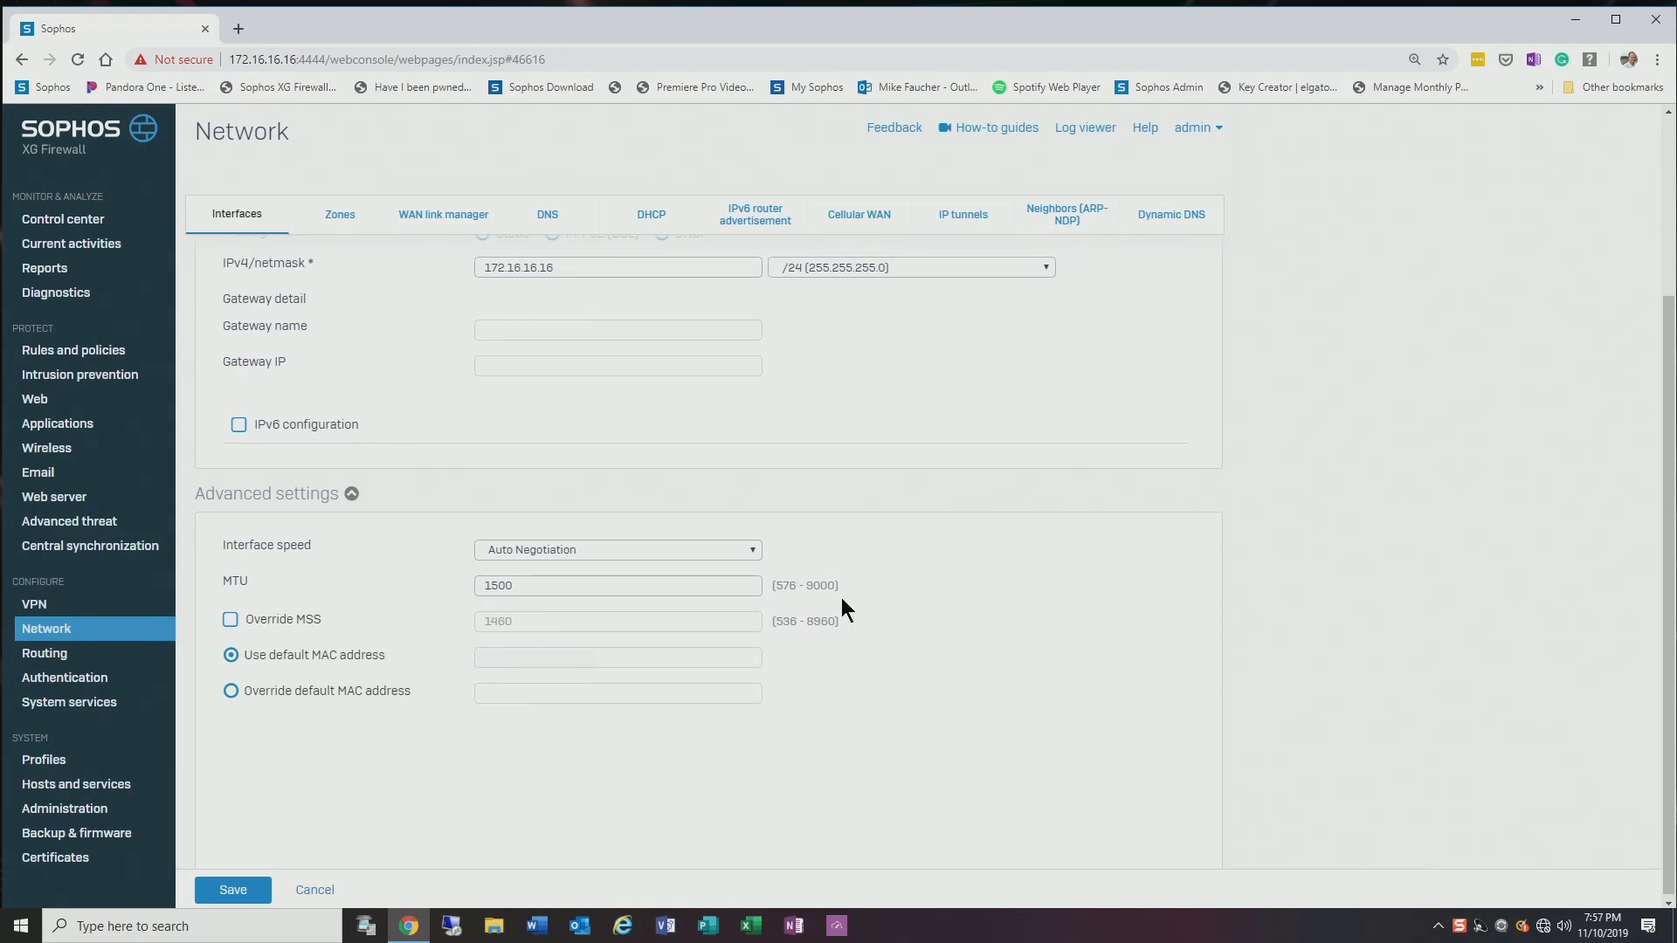
click(35, 398)
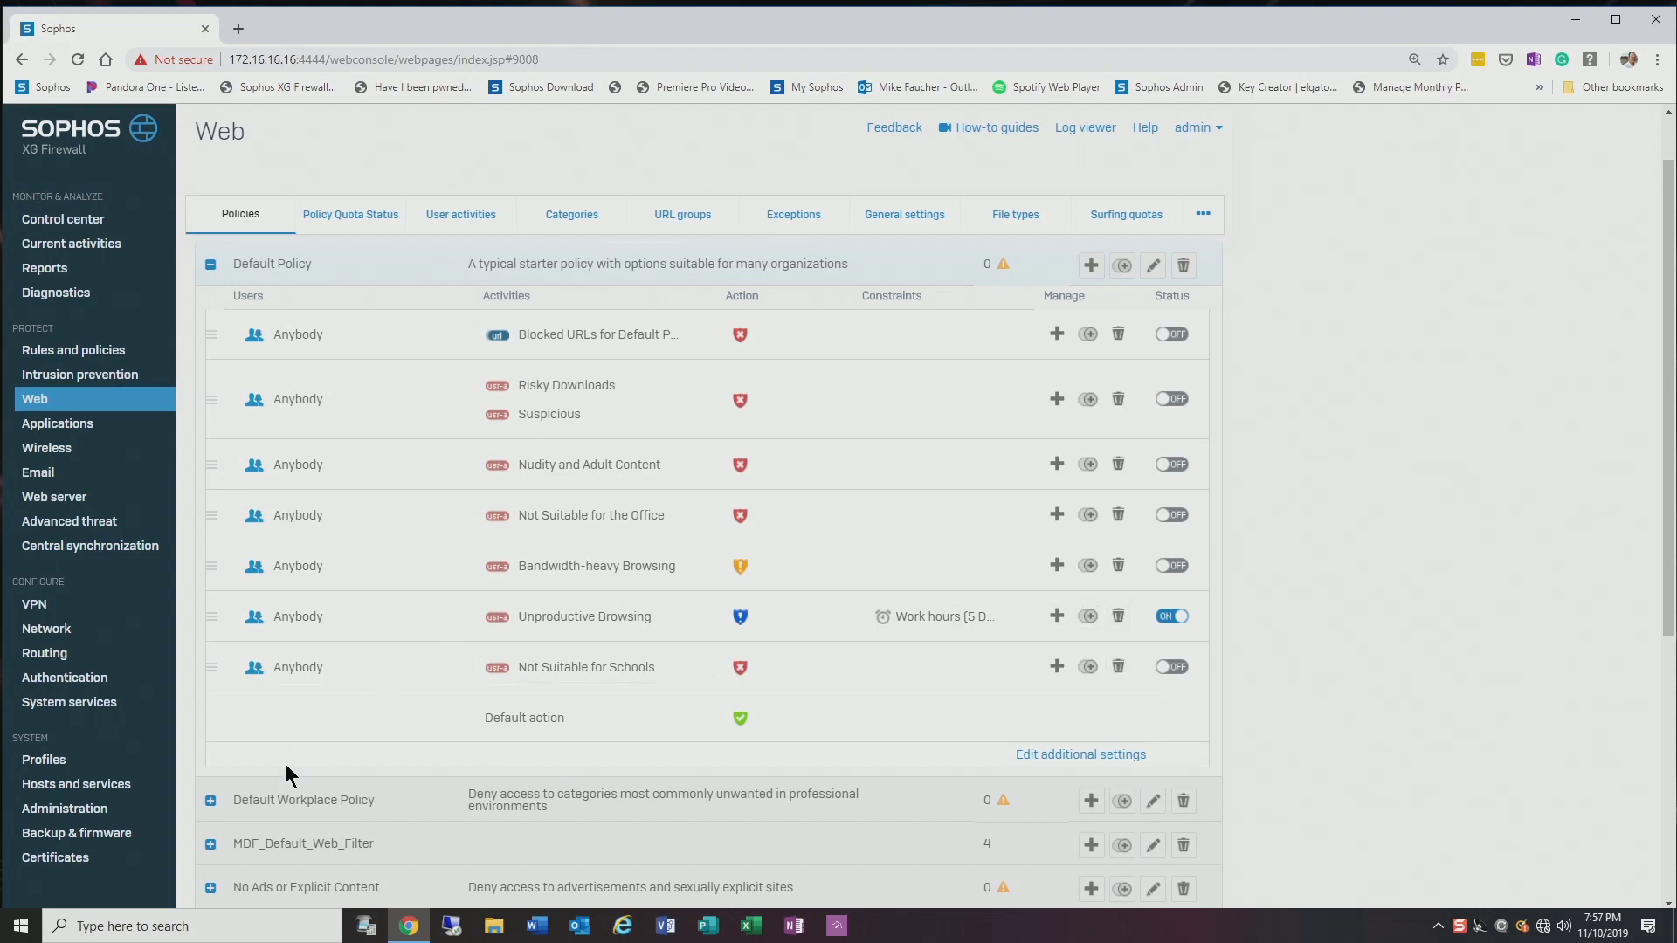
Expand MDF_Default_Web_Filter and view the action choices for Command & Control
click(210, 845)
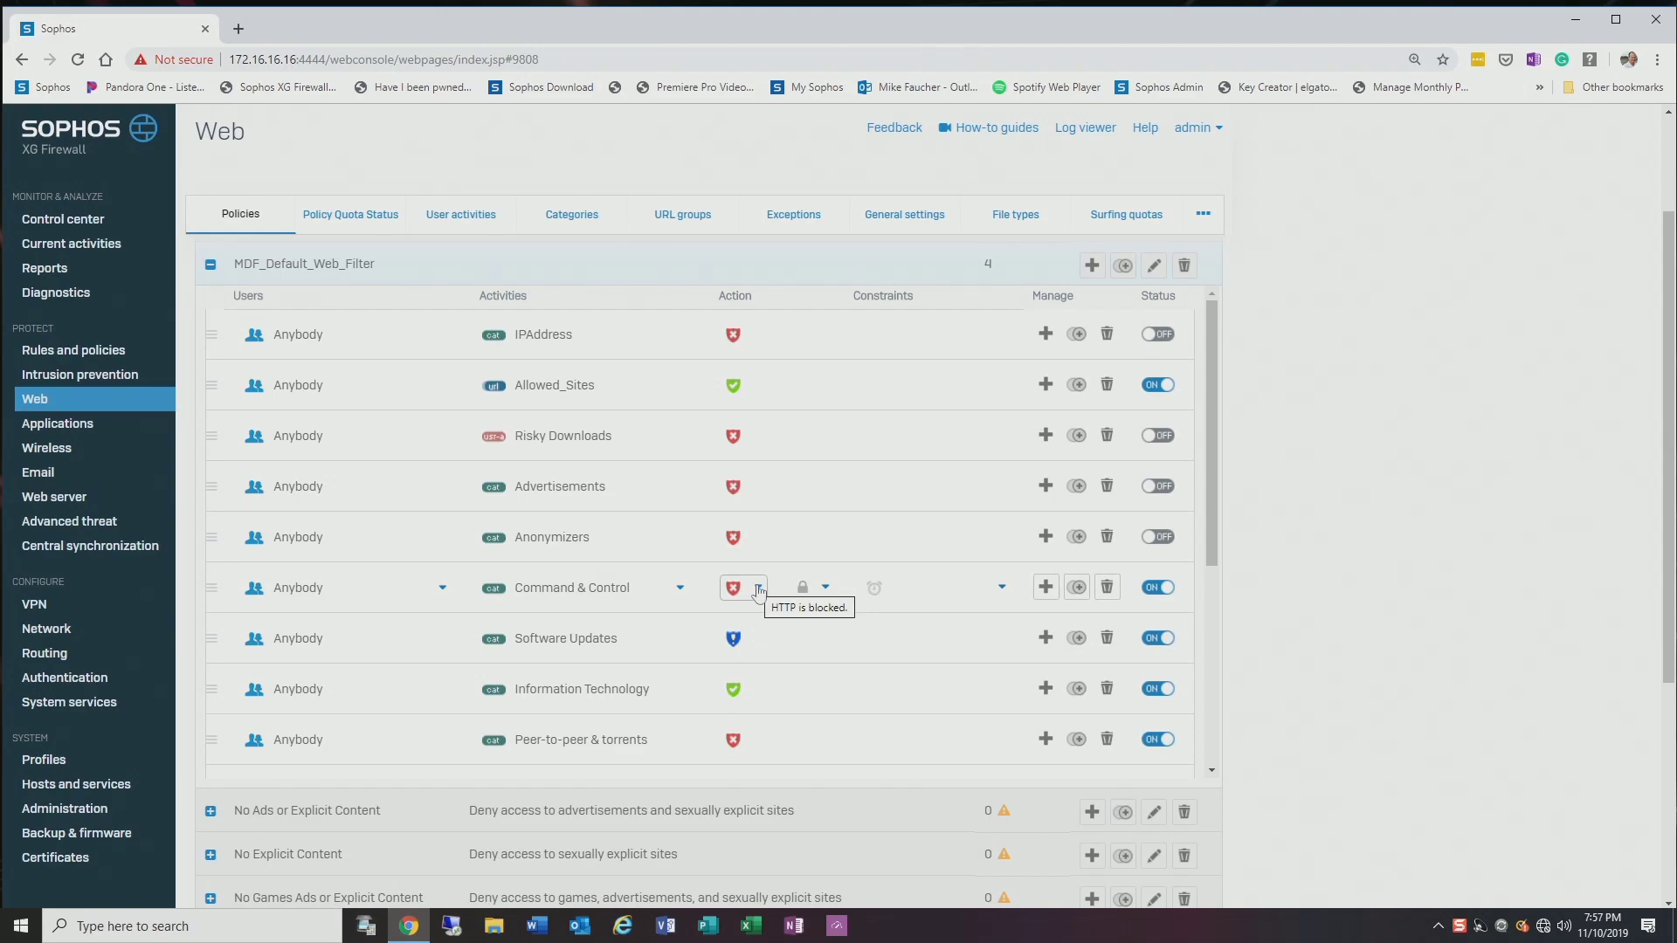
click(758, 591)
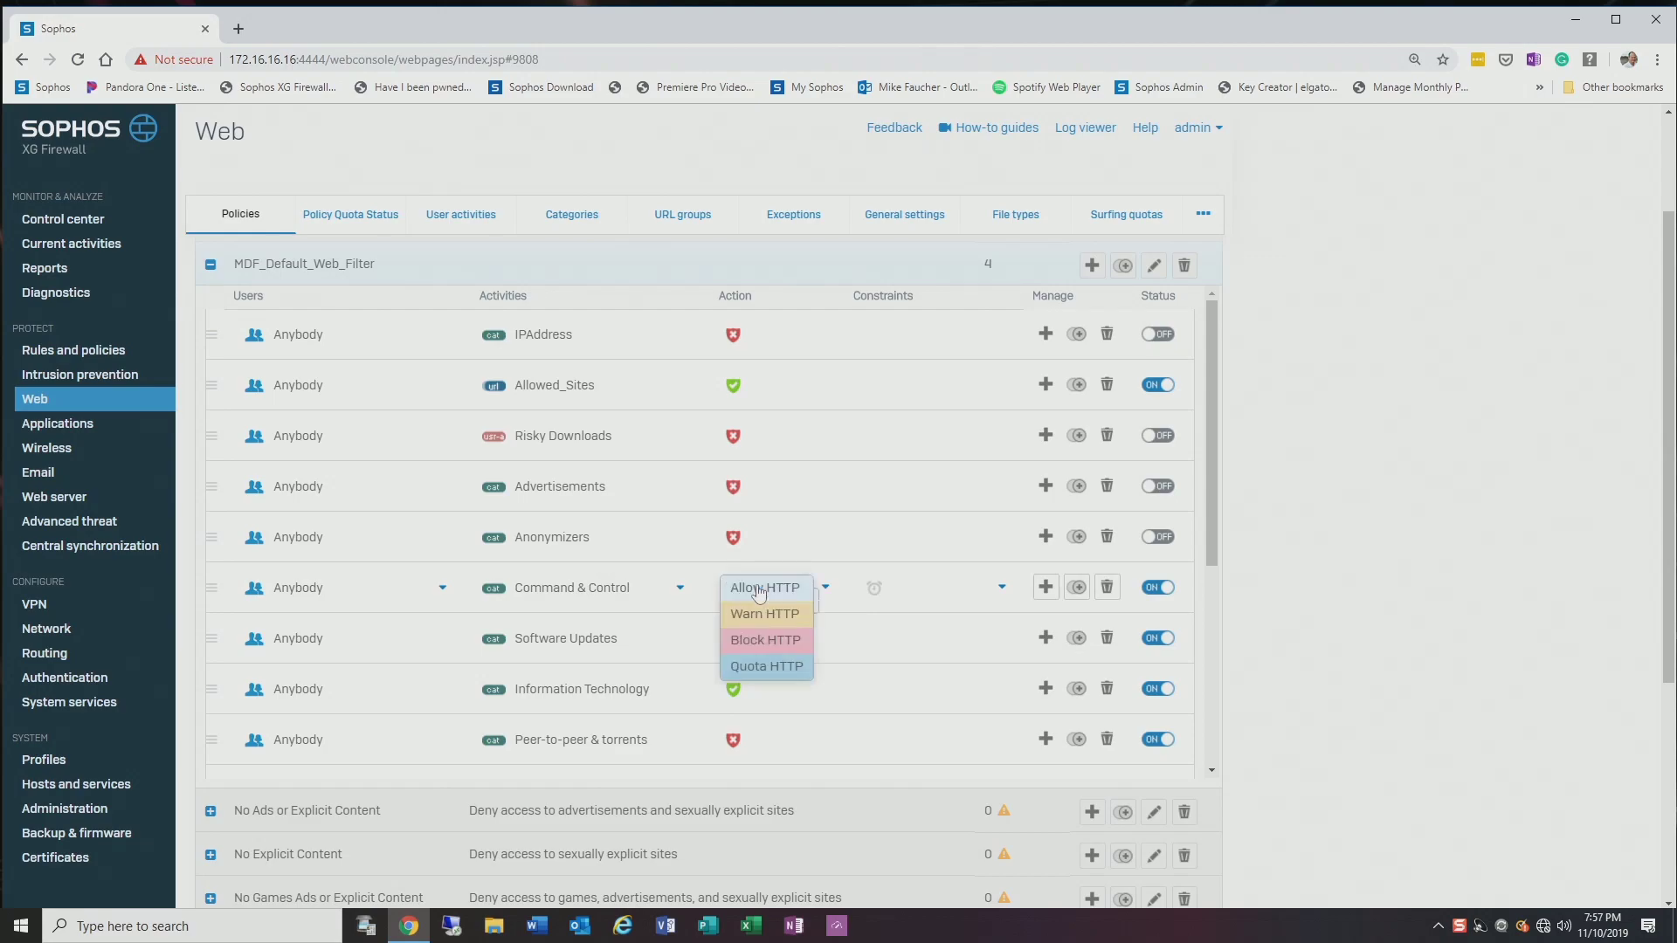
Show the six surfing quotas, from Unlimited Internet Access to Weekly 7 hours Cyclic
click(767, 667)
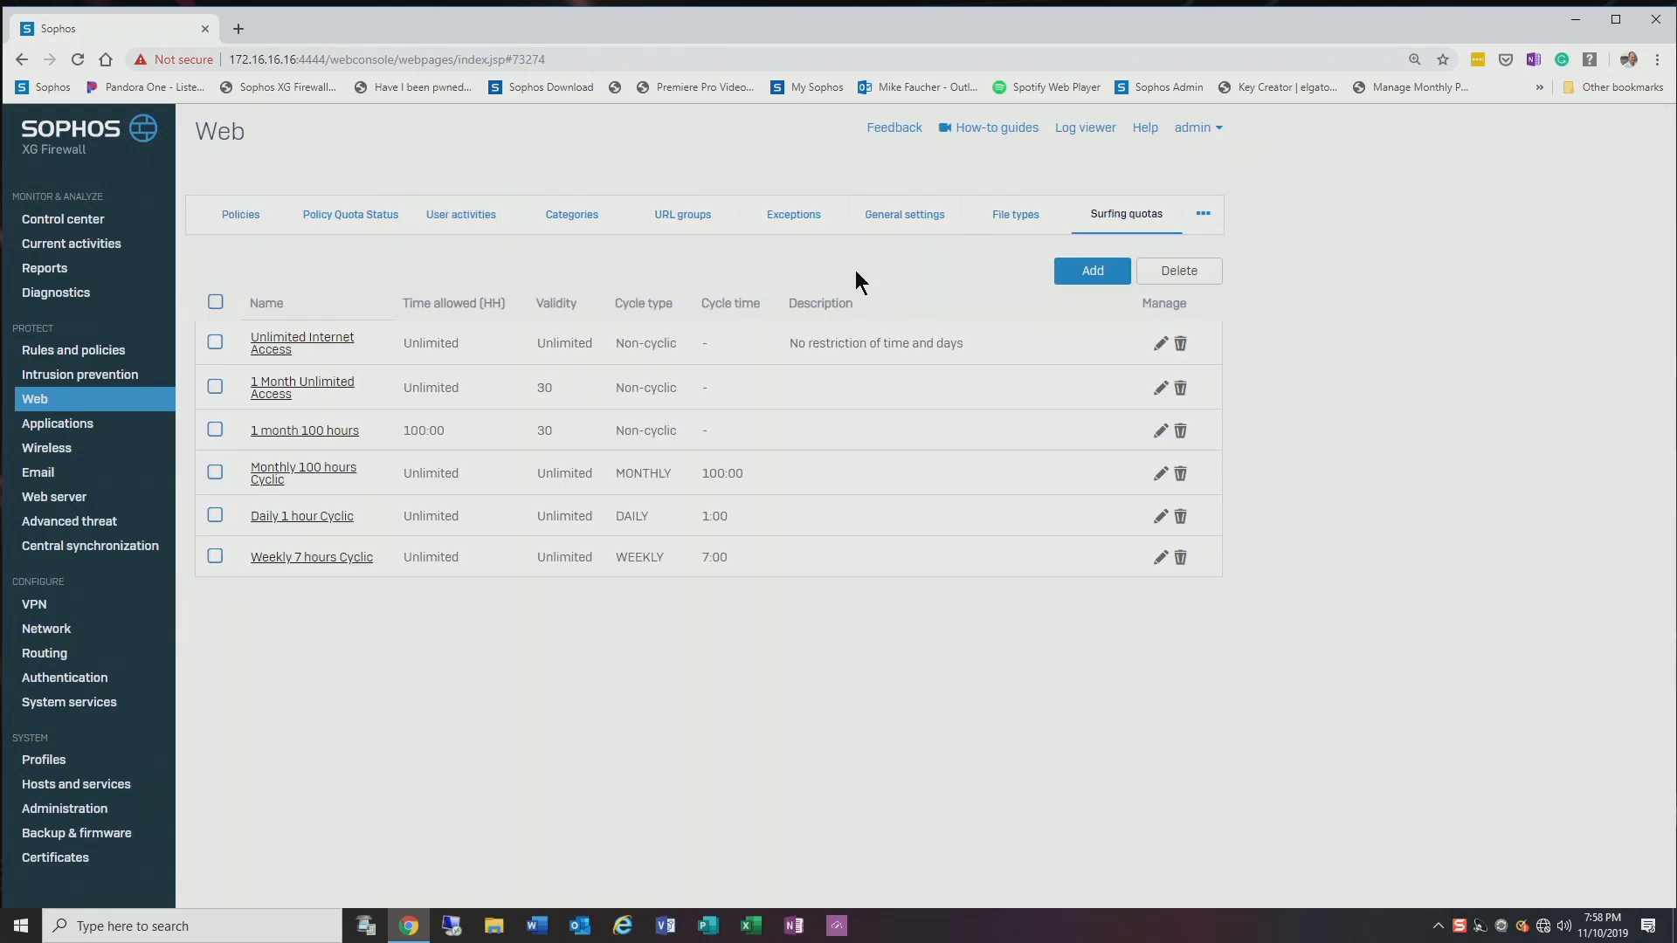